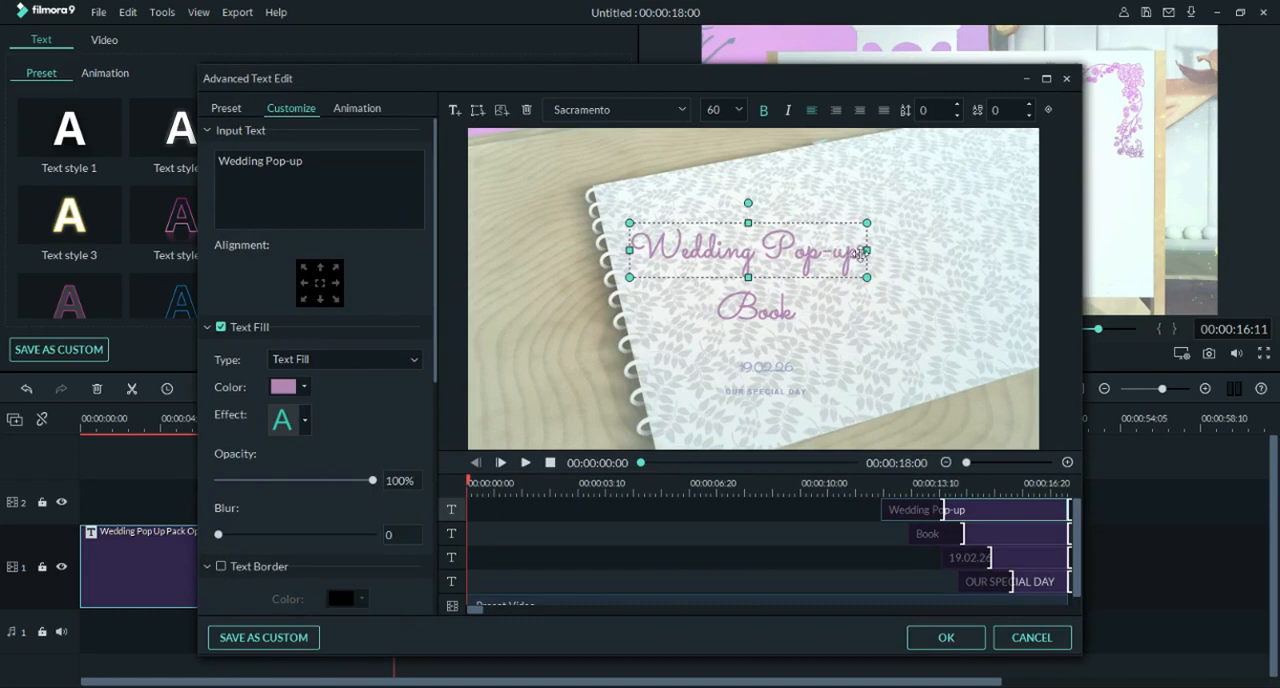
# Step: Replace the "Wedding Pop-up" text with the groom's first name and set its font to Trajan Pro 3
pyautogui.moveTo(861, 254); pyautogui.dragTo(634, 258)
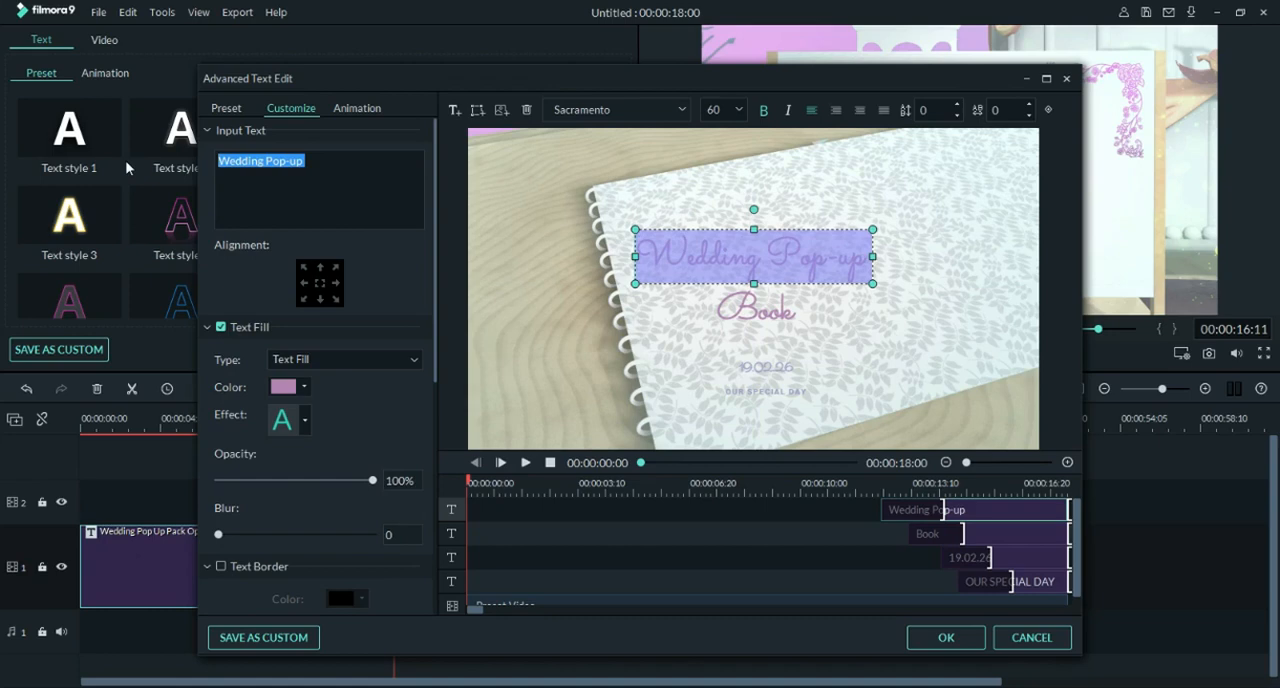
pyautogui.write('Steve')
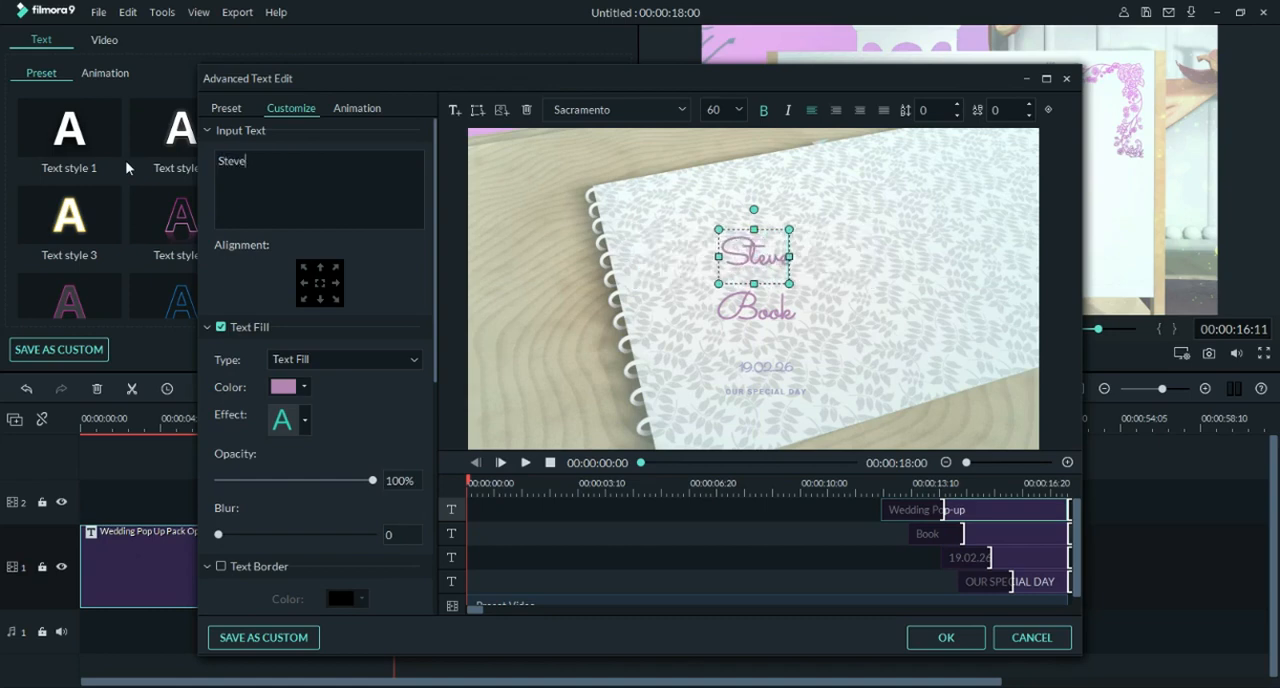
pyautogui.click(614, 112)
pyautogui.write('trajan Pro 3')
pyautogui.press('Return')
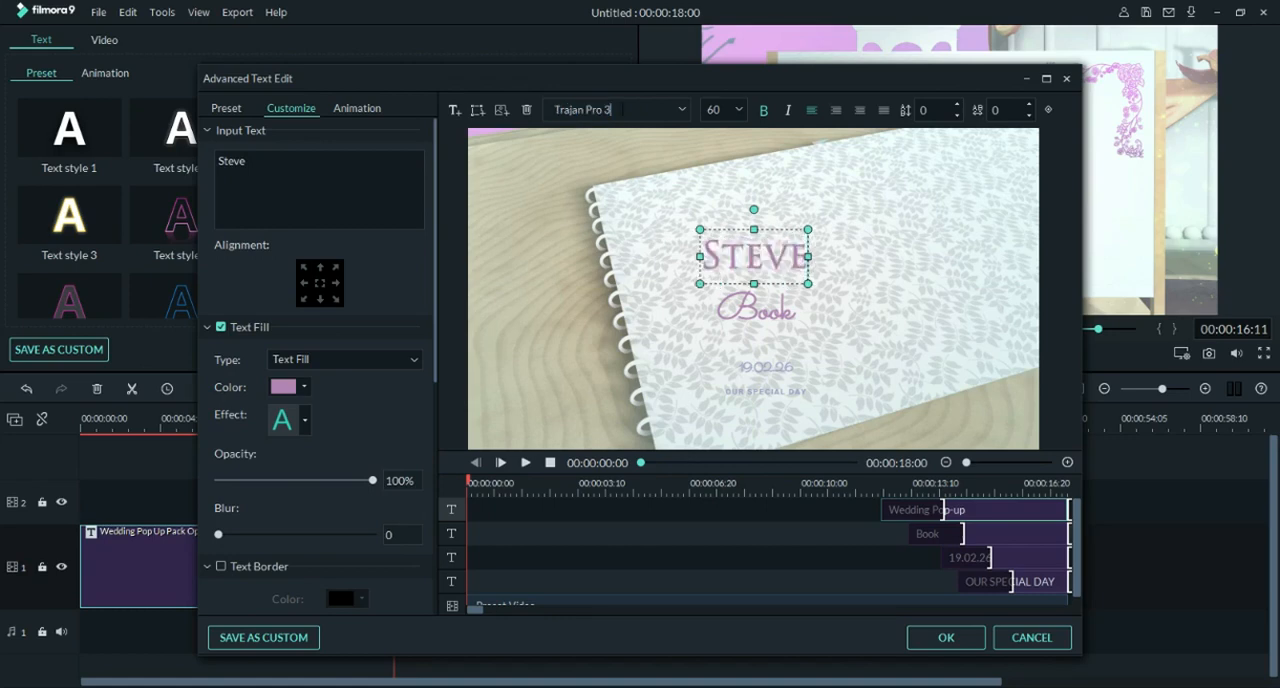
# Step: Add a "WEDS" text box below and right of the groom's name, and trim its clip to start with the "Book" clip
pyautogui.click(454, 109)
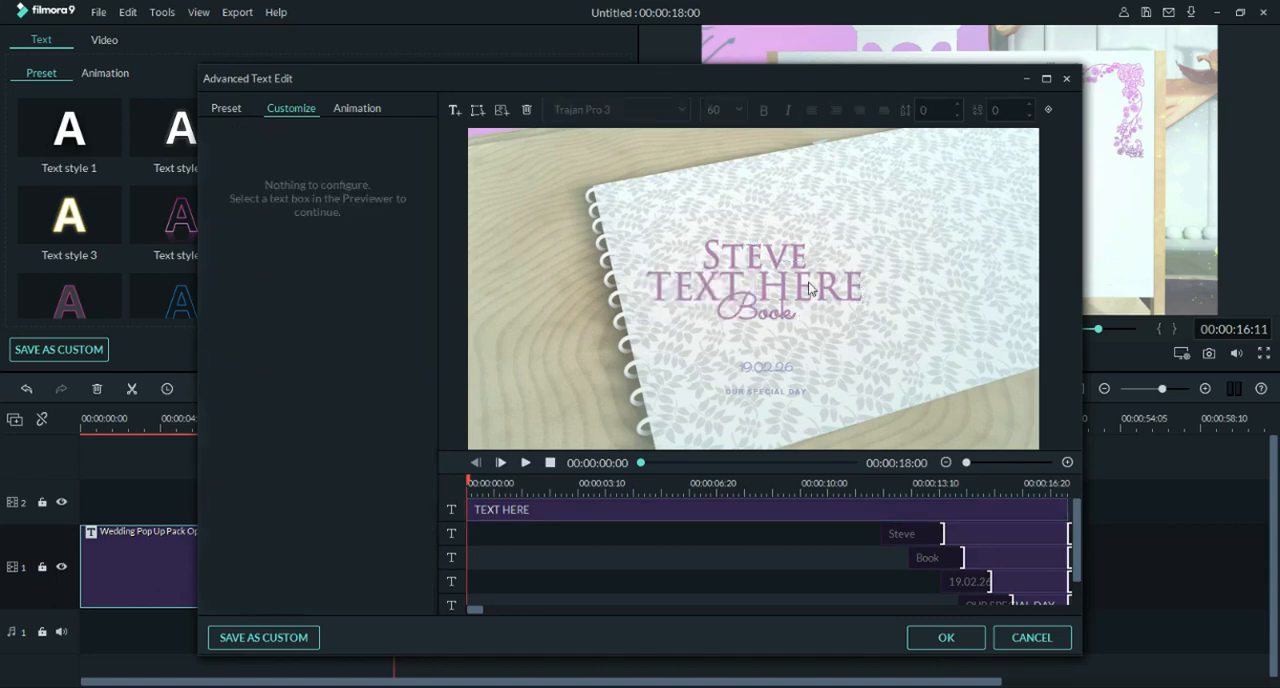
pyautogui.write('WEDS')
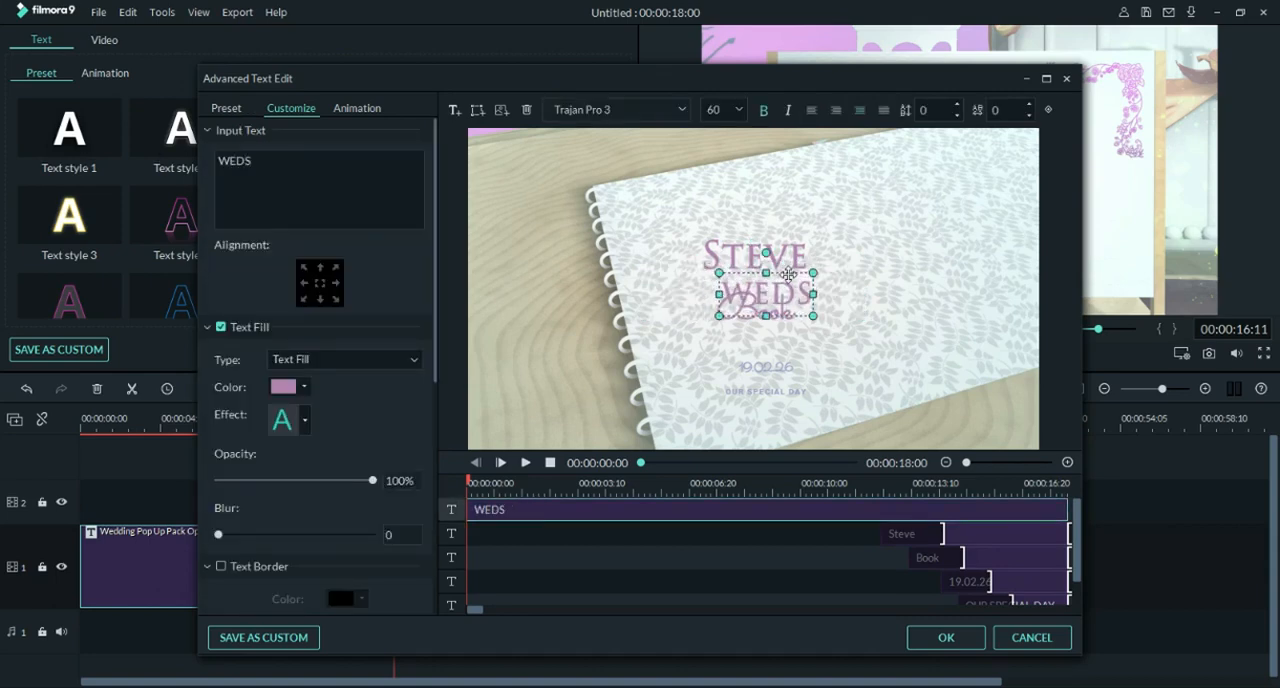
pyautogui.moveTo(773, 271); pyautogui.dragTo(847, 268)
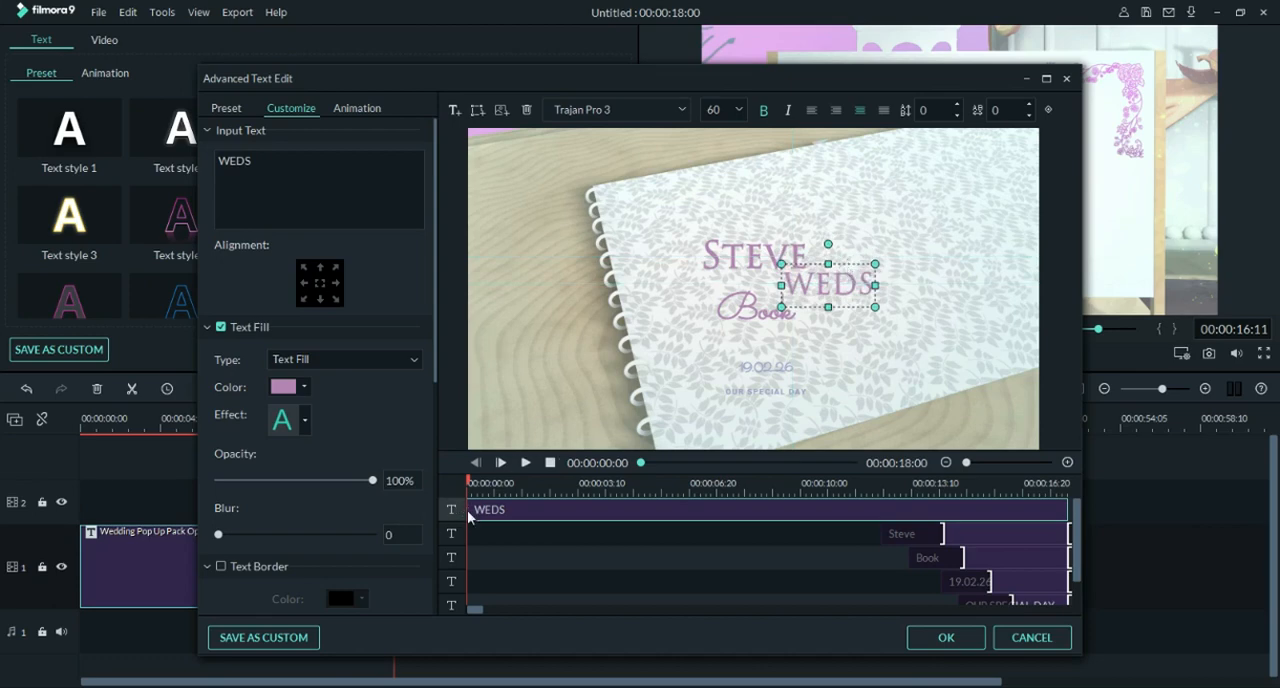
pyautogui.moveTo(467, 513); pyautogui.dragTo(916, 502)
# Step: Replace the "Book" text with the bride's first name
pyautogui.click(935, 557)
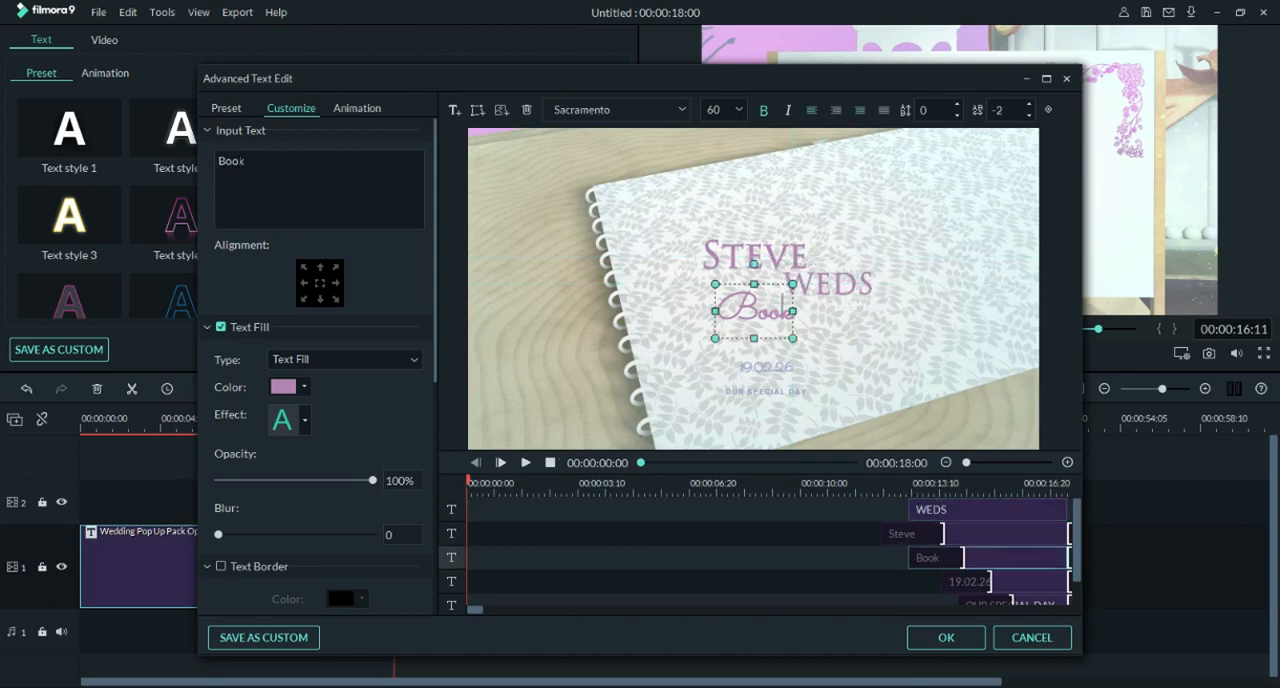
pyautogui.moveTo(249, 161); pyautogui.dragTo(217, 161)
pyautogui.write('An')
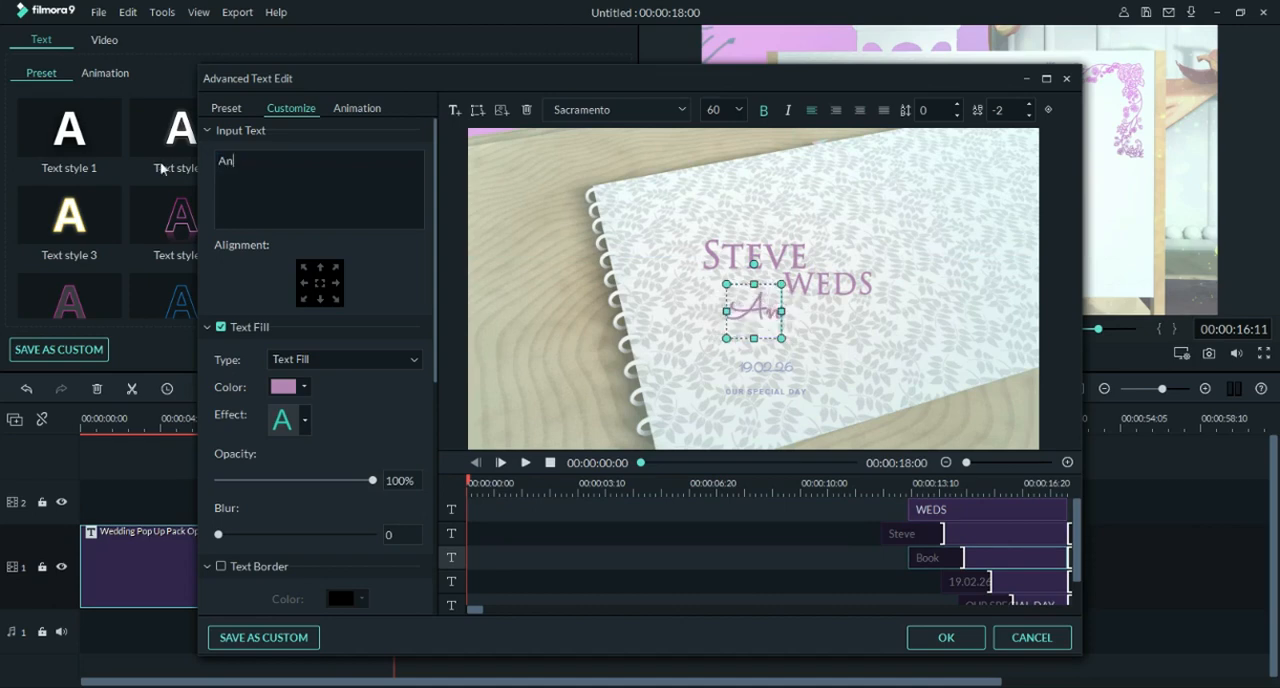
pyautogui.write('gelina')
# Step: Set the font of the bride's name to Trajan Pro 3
pyautogui.hotkey('ctrl', 'a')
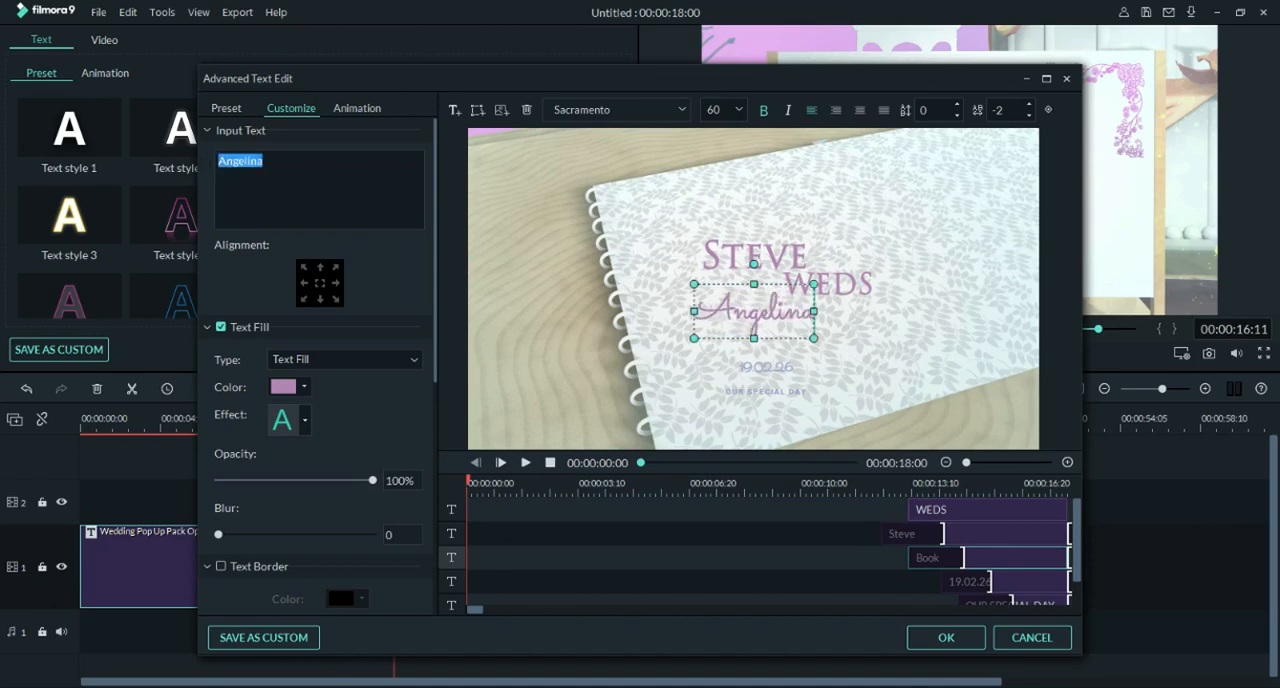
pyautogui.click(586, 109)
pyautogui.write('traditional Arabic')
pyautogui.press('Return')
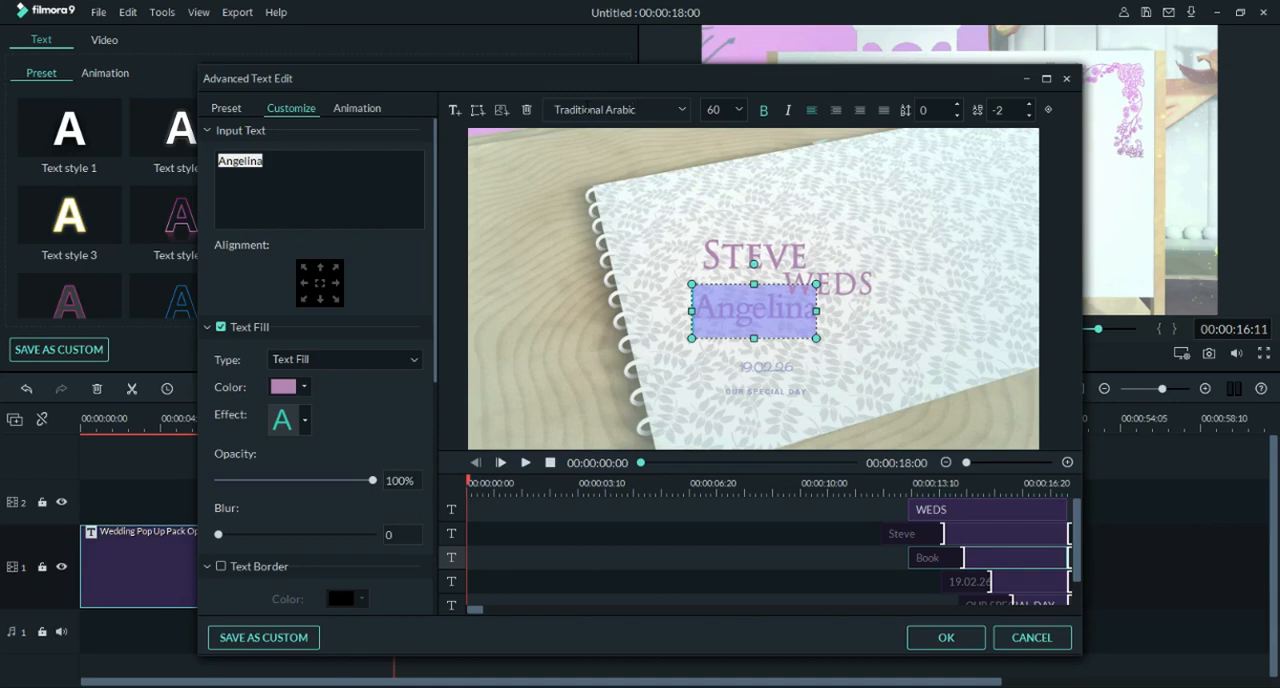
pyautogui.moveTo(646, 110); pyautogui.dragTo(453, 108)
pyautogui.write('trajan Pro 3')
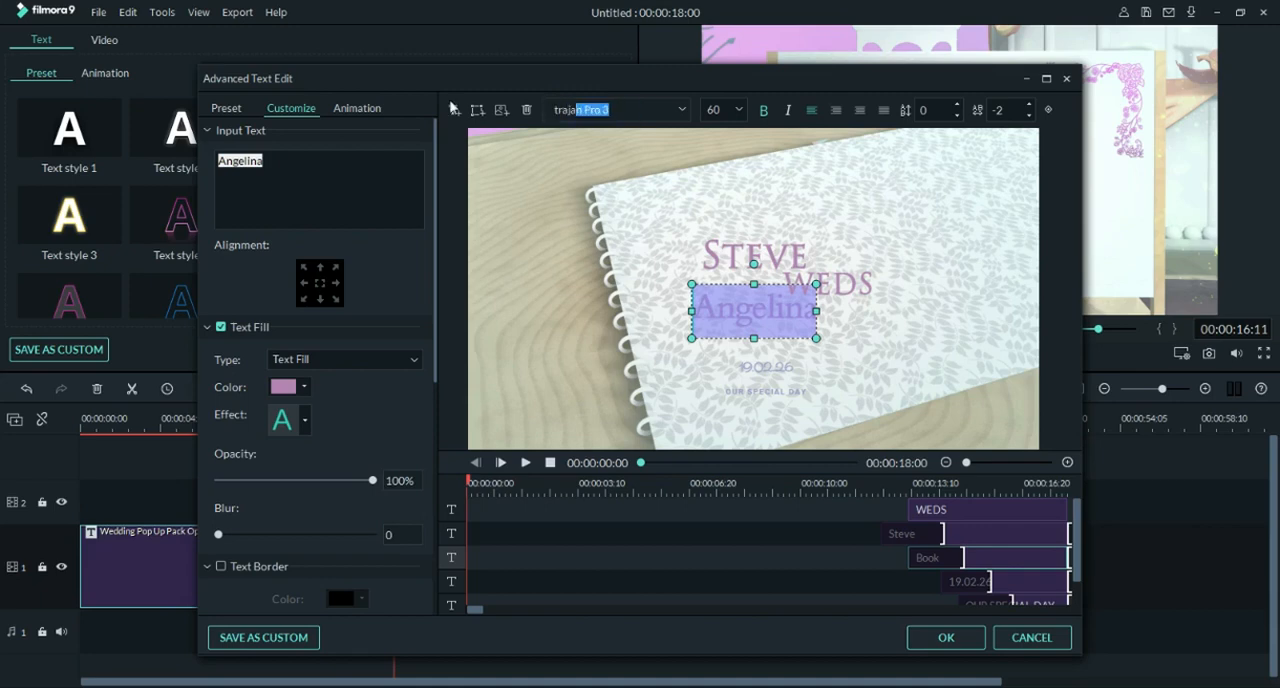
pyautogui.press('Return')
pyautogui.click(828, 338)
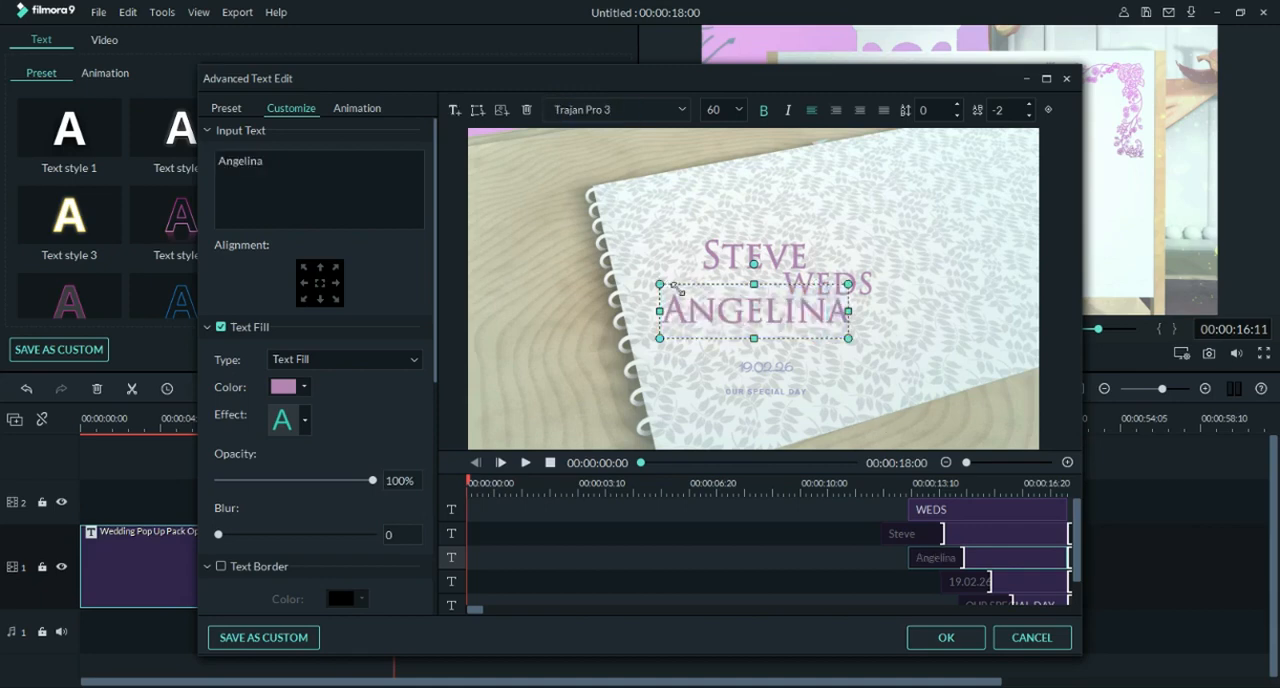
# Step: Move the bride's name down and right below "WEDS" and raise the groom's name slightly
pyautogui.moveTo(678, 289); pyautogui.dragTo(808, 321)
pyautogui.doubleClick(763, 257)
pyautogui.moveTo(762, 254); pyautogui.dragTo(775, 219)
pyautogui.click(784, 236)
pyautogui.click(826, 388)
# Step: Change the text fill of the groom's name to dark magenta
pyautogui.click(764, 246)
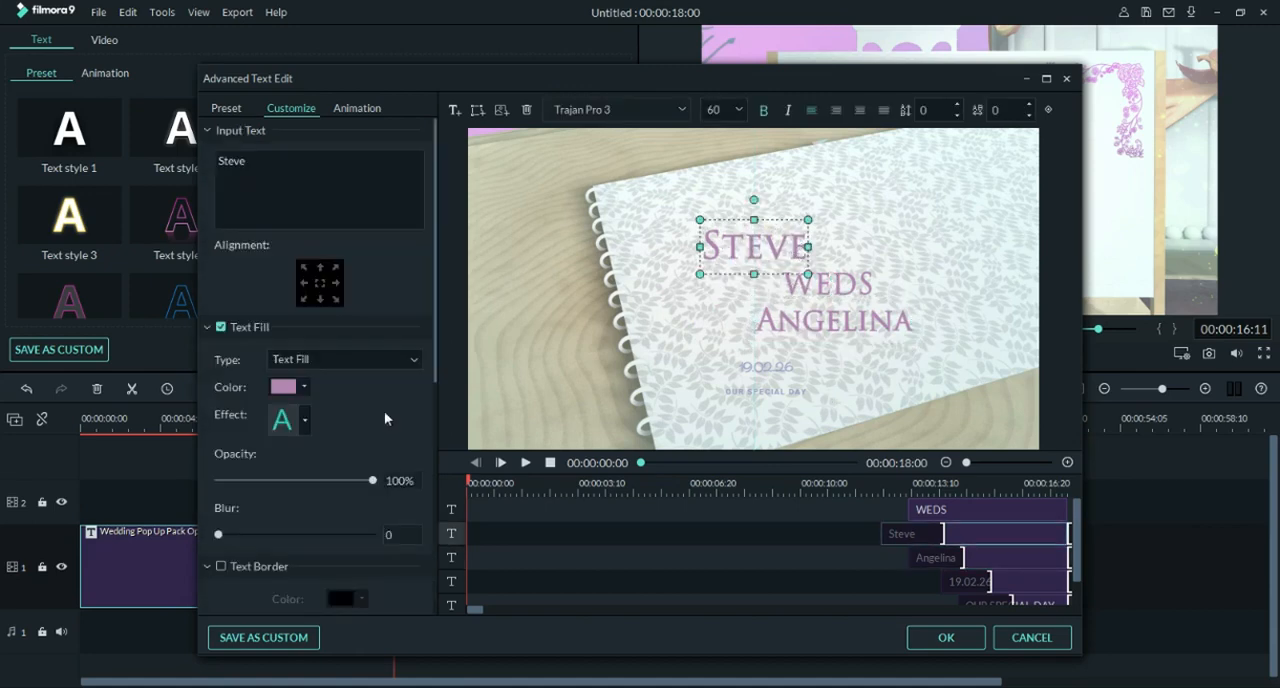
pyautogui.click(825, 287)
pyautogui.click(765, 246)
pyautogui.click(285, 387)
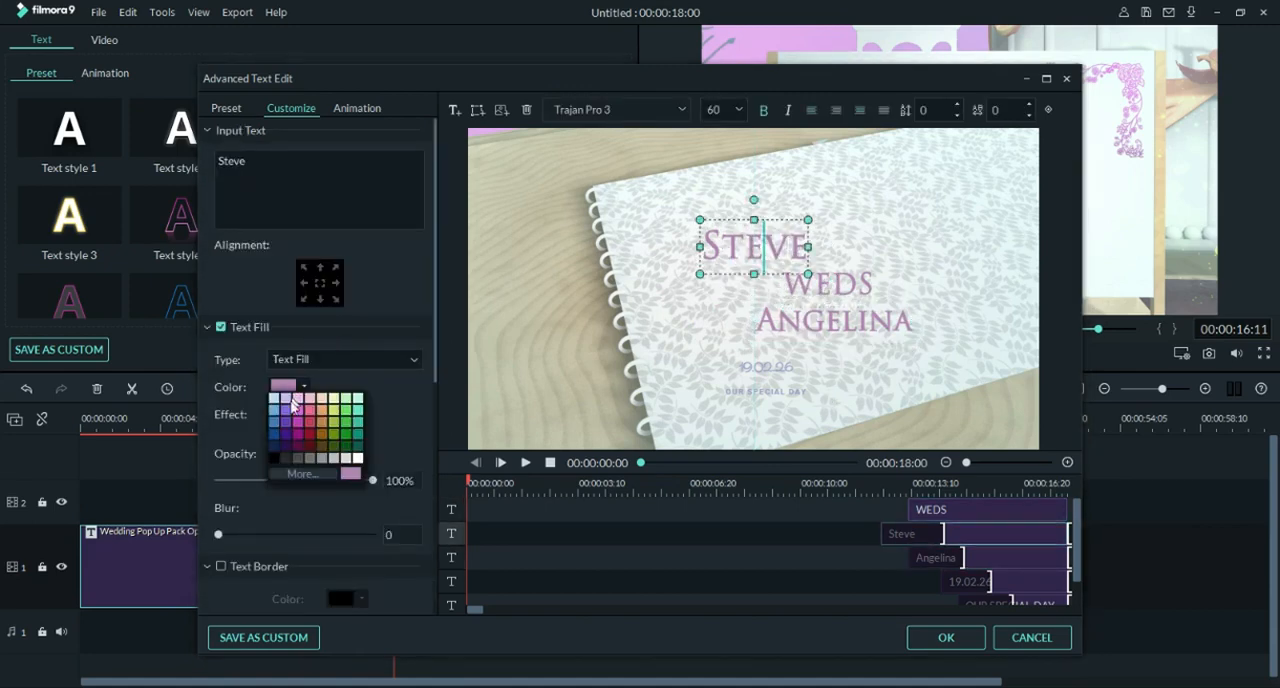
pyautogui.click(279, 436)
pyautogui.click(300, 388)
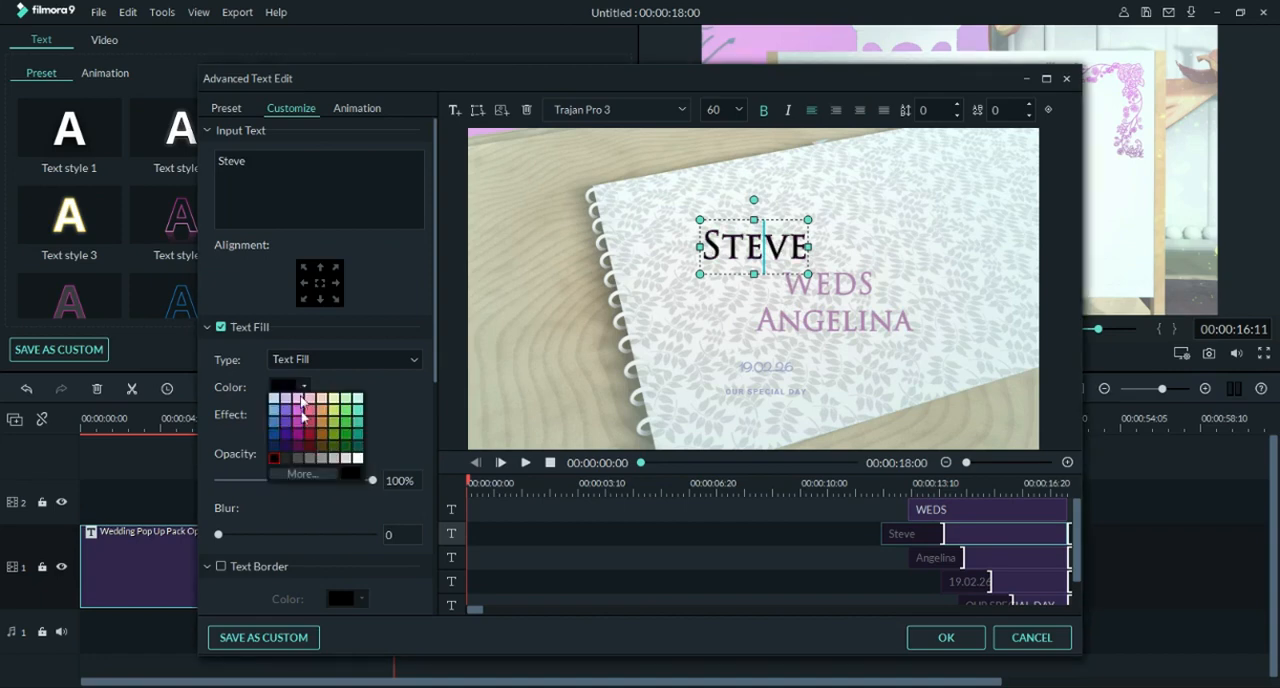
pyautogui.click(300, 447)
pyautogui.click(300, 388)
pyautogui.click(299, 429)
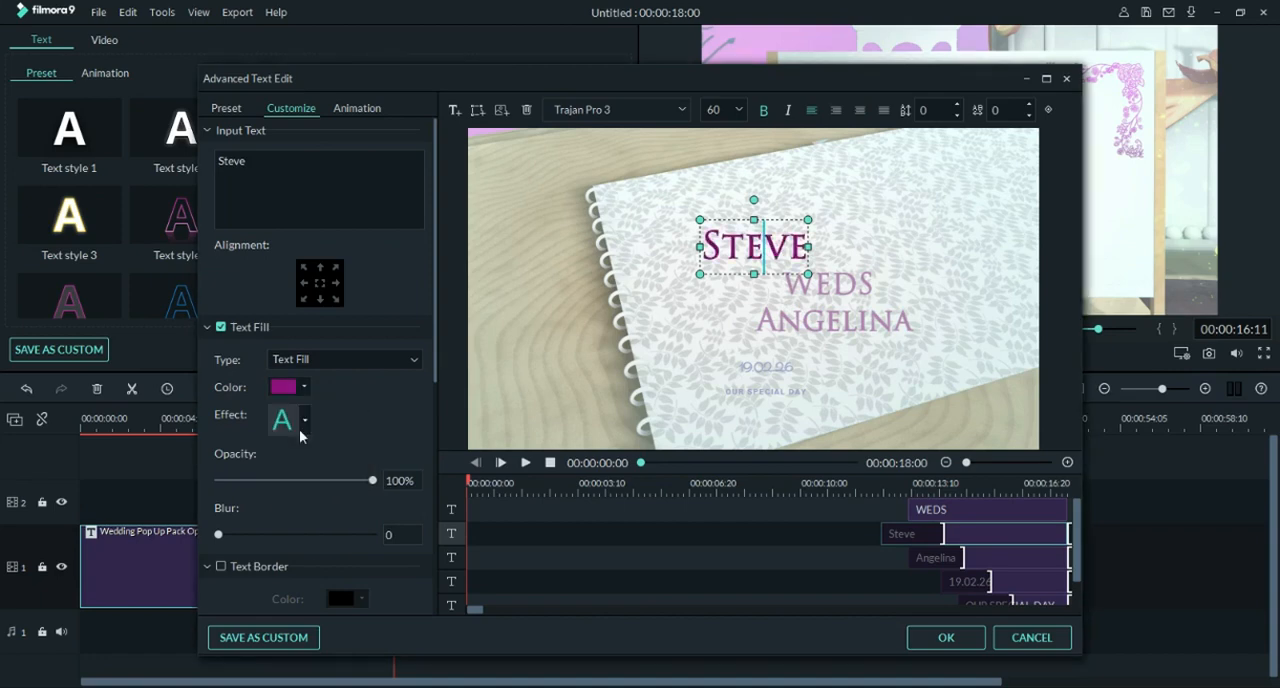
# Step: Give the "WEDS" text the same dark magenta fill as the groom's name
pyautogui.click(826, 285)
pyautogui.click(300, 388)
pyautogui.click(300, 434)
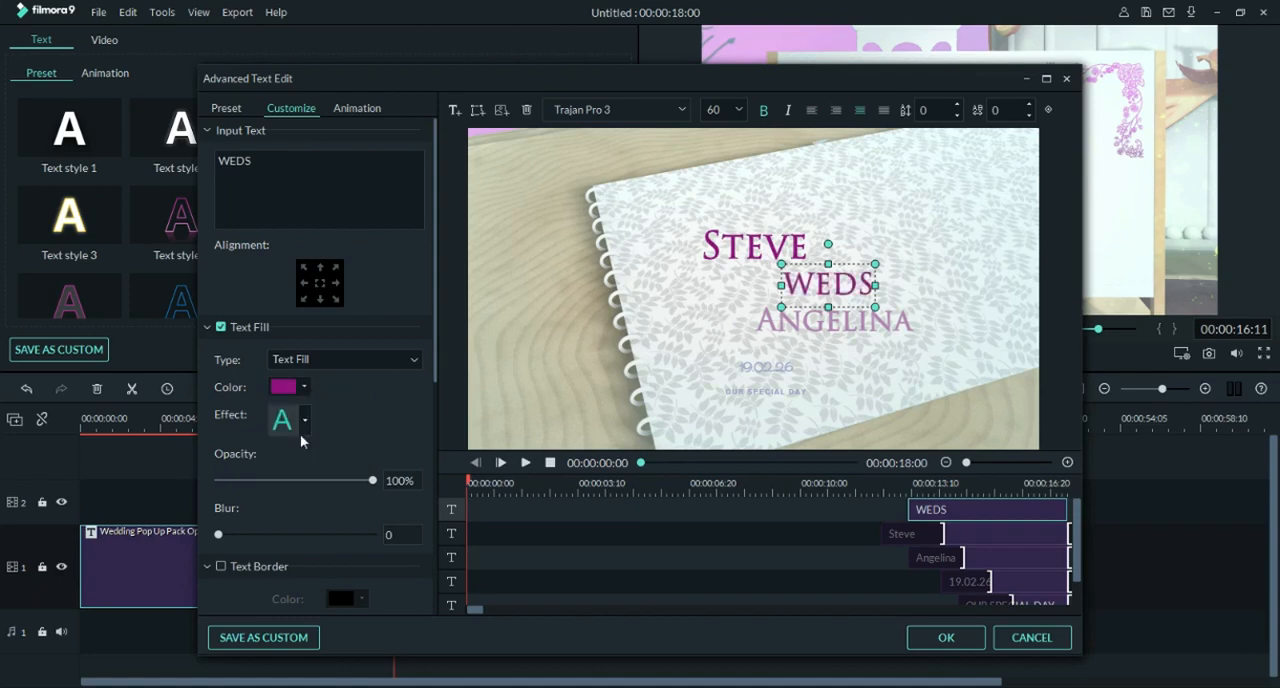
# Step: Set the text fill of the bride's name to a very dark purple
pyautogui.click(835, 320)
pyautogui.click(304, 388)
pyautogui.click(300, 447)
# Step: Apply the Erase animation to the "WEDS" text
pyautogui.click(824, 288)
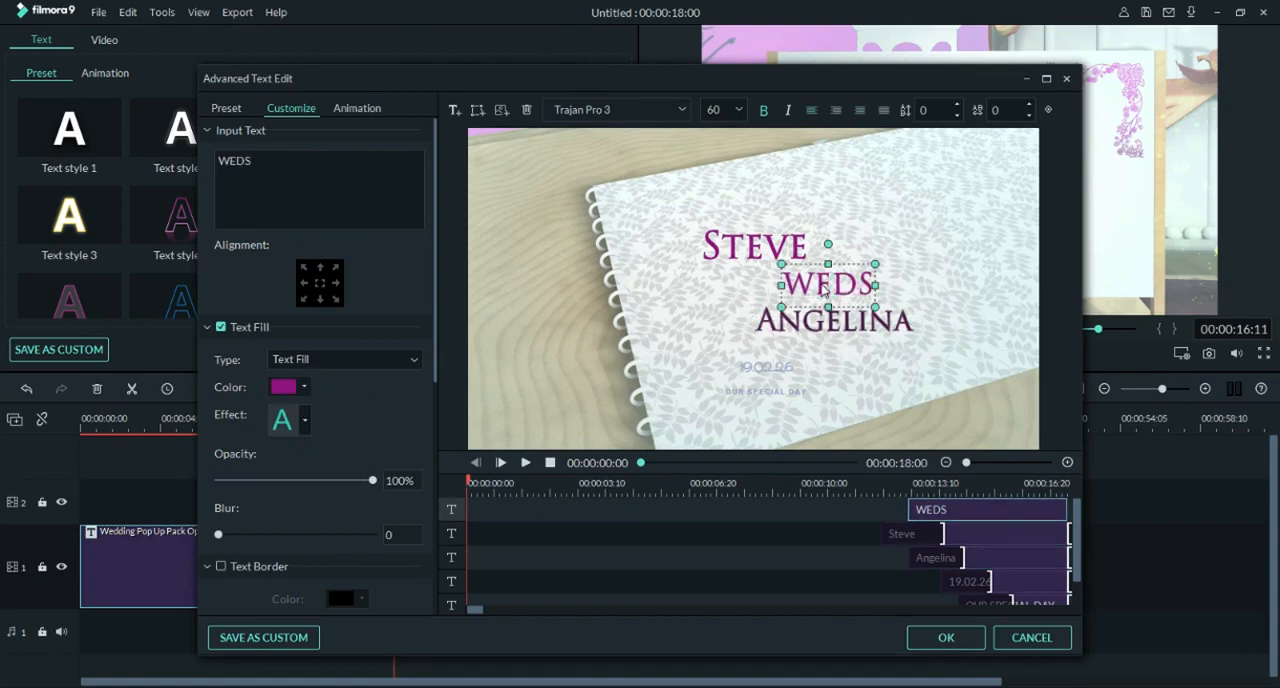
pyautogui.click(352, 109)
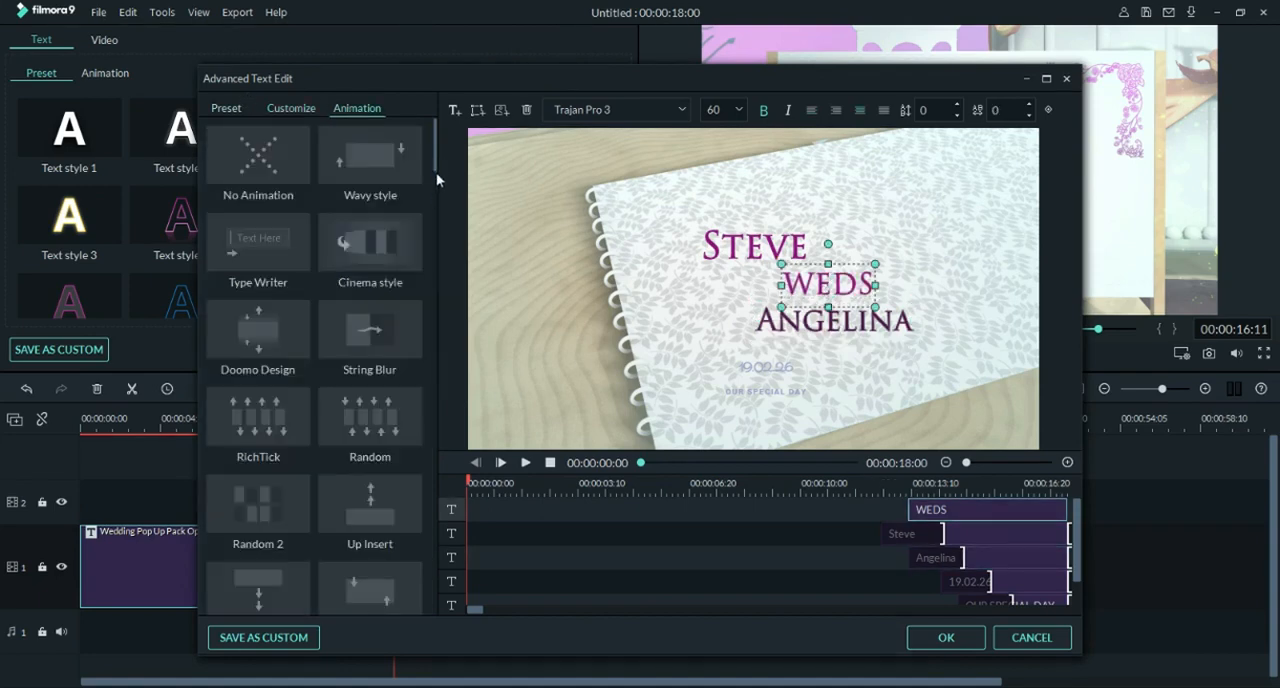
pyautogui.moveTo(436, 178); pyautogui.dragTo(430, 265)
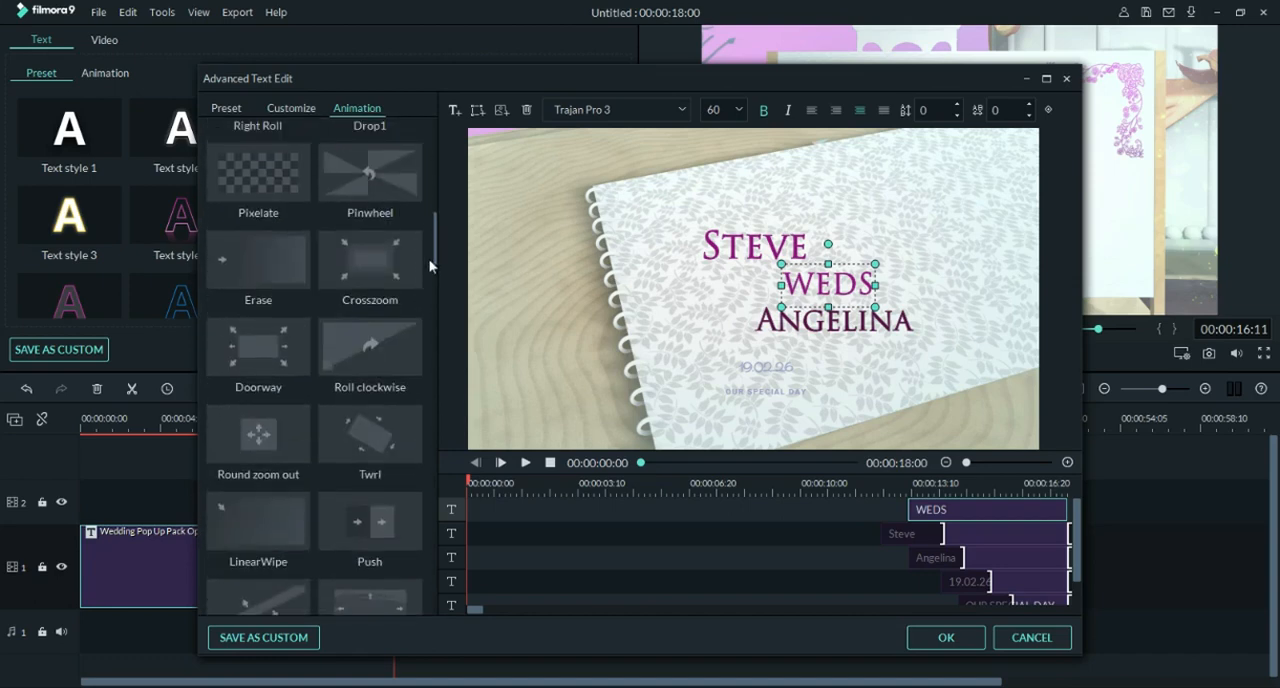
pyautogui.click(262, 262)
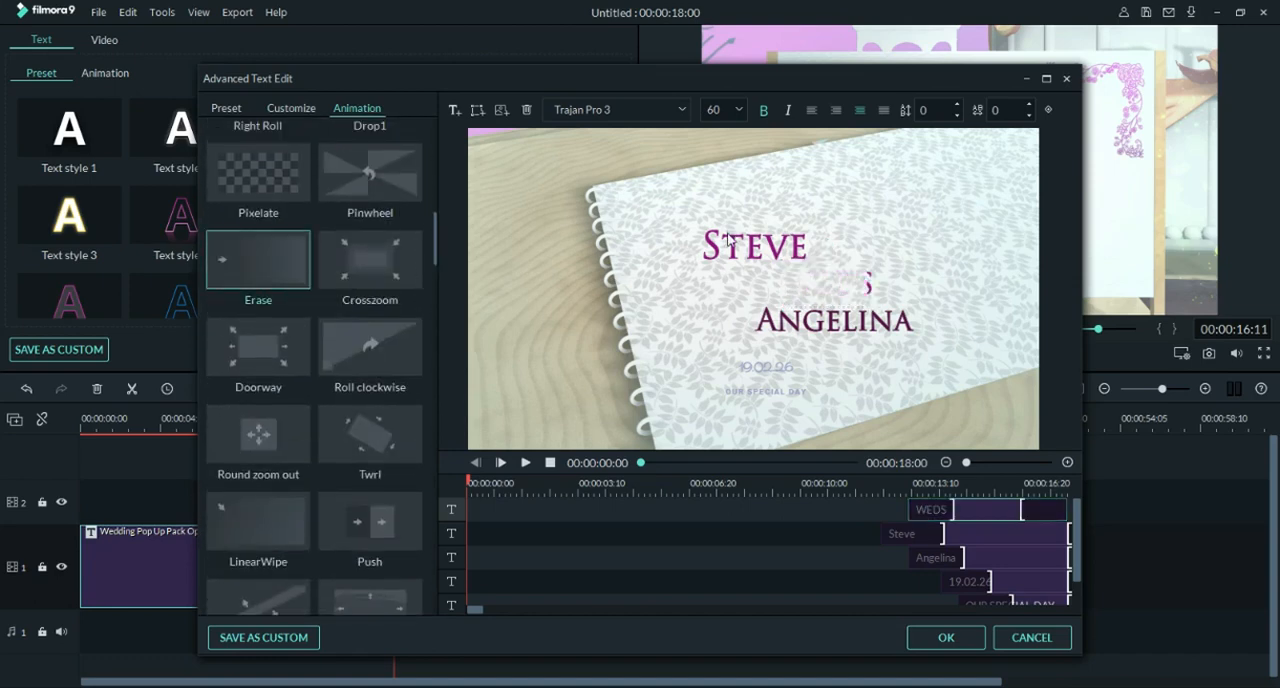
pyautogui.moveTo(432, 259)
pyautogui.mouseDown()
pyautogui.moveTo(420, 588)
pyautogui.moveTo(436, 282)
pyautogui.mouseUp()
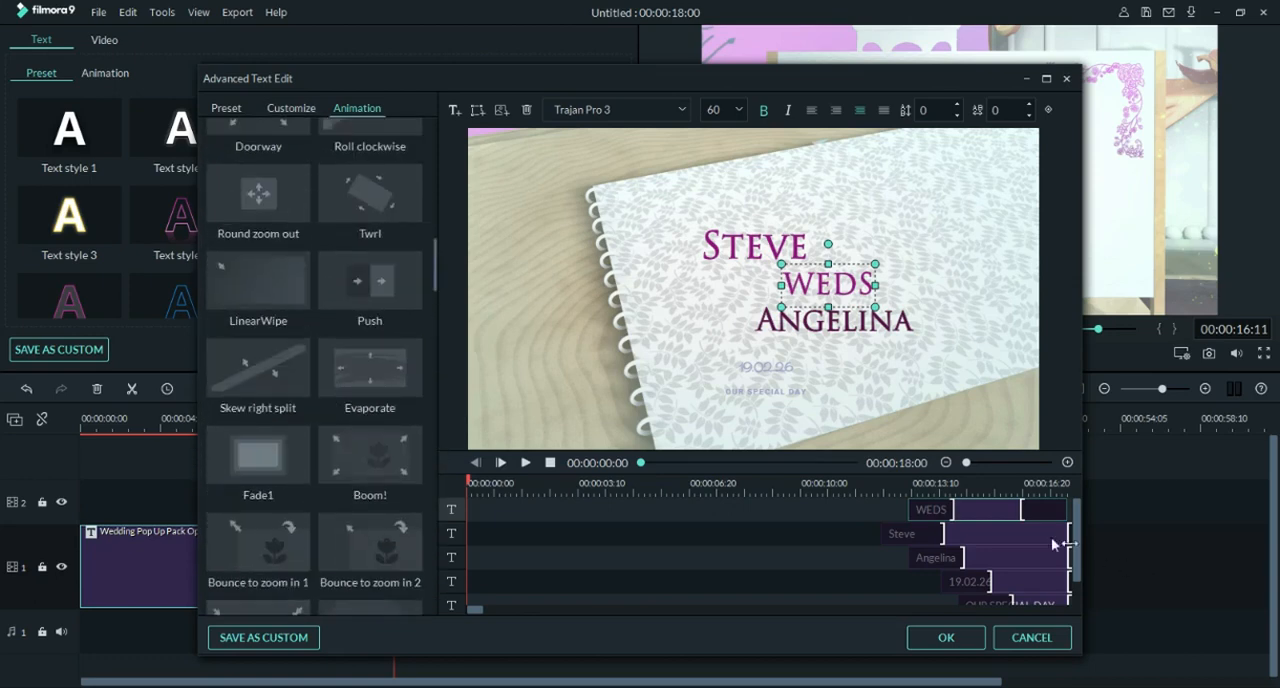
# Step: Extend the end animation marker of "WEDS" to the clip's end and play the title preview
pyautogui.click(1064, 486)
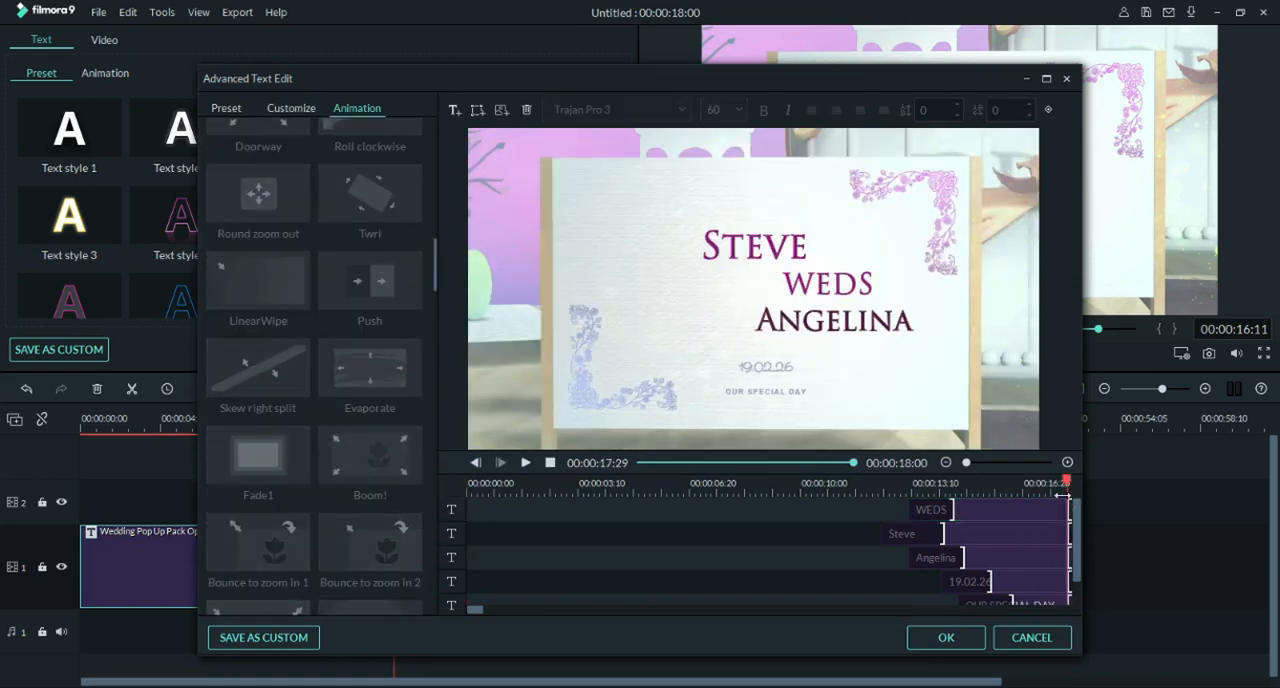
pyautogui.click(525, 463)
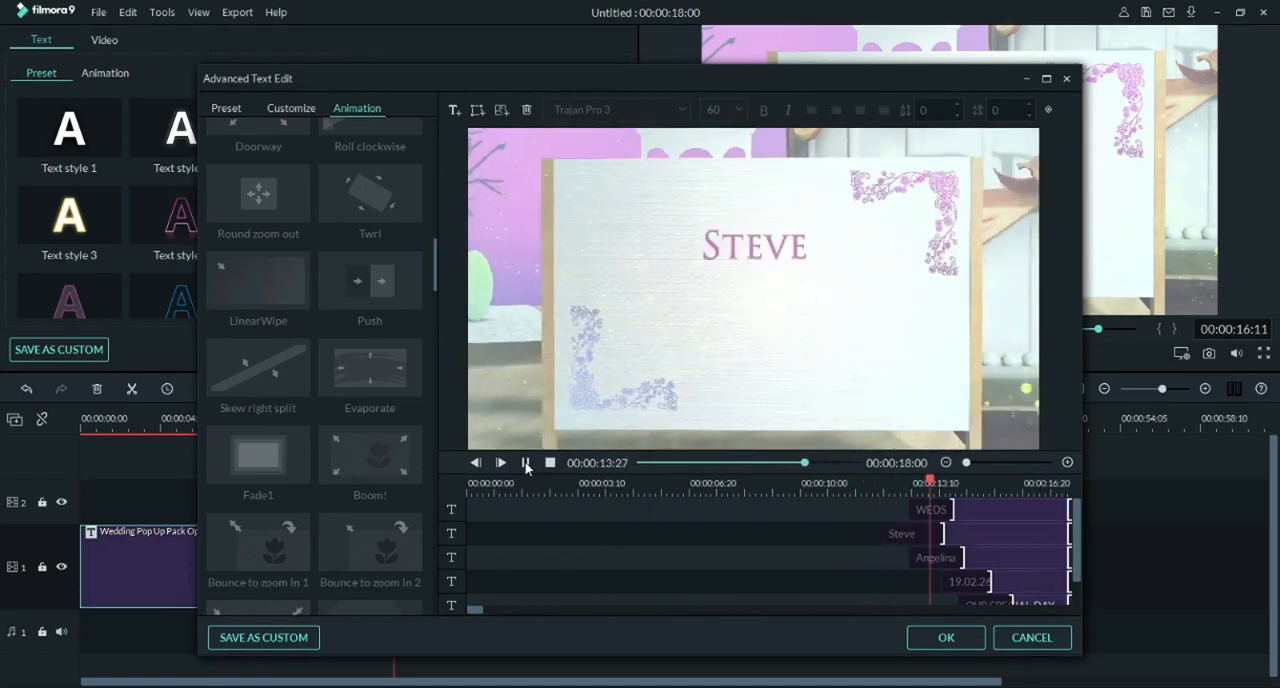
pyautogui.click(526, 464)
# Step: Move the groom's name up and left on the board and set its font size to 500
pyautogui.click(730, 260)
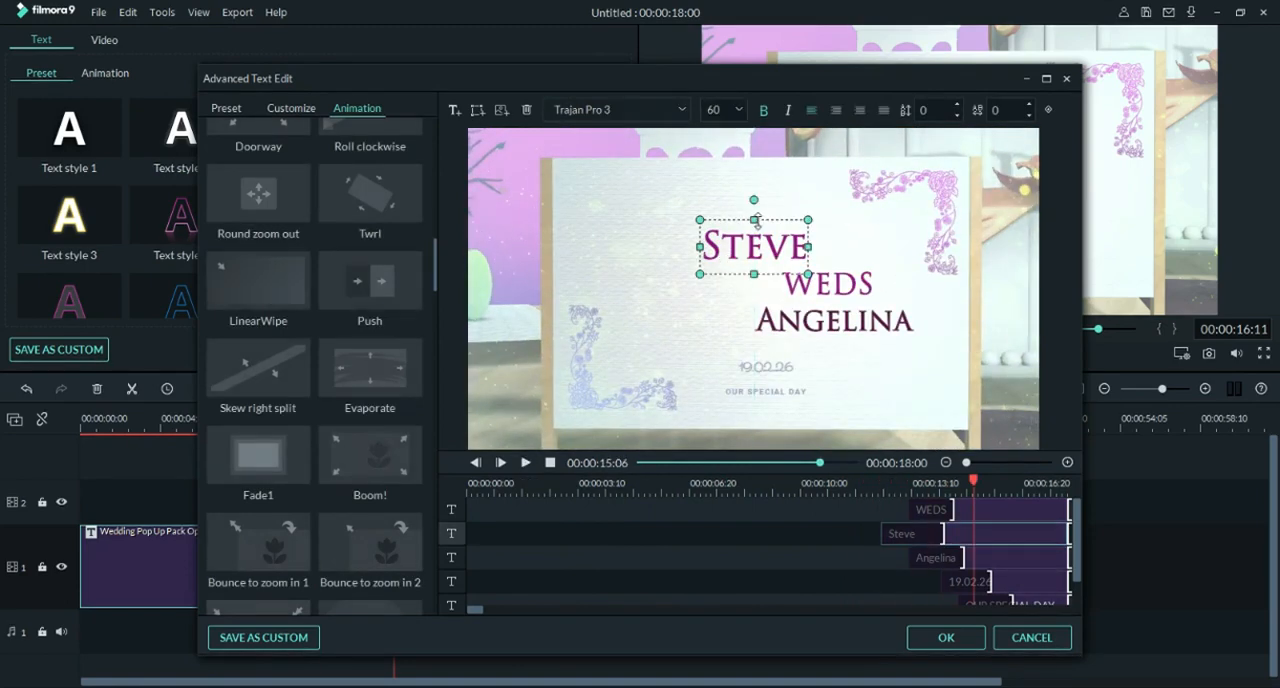
pyautogui.moveTo(775, 224); pyautogui.dragTo(695, 204)
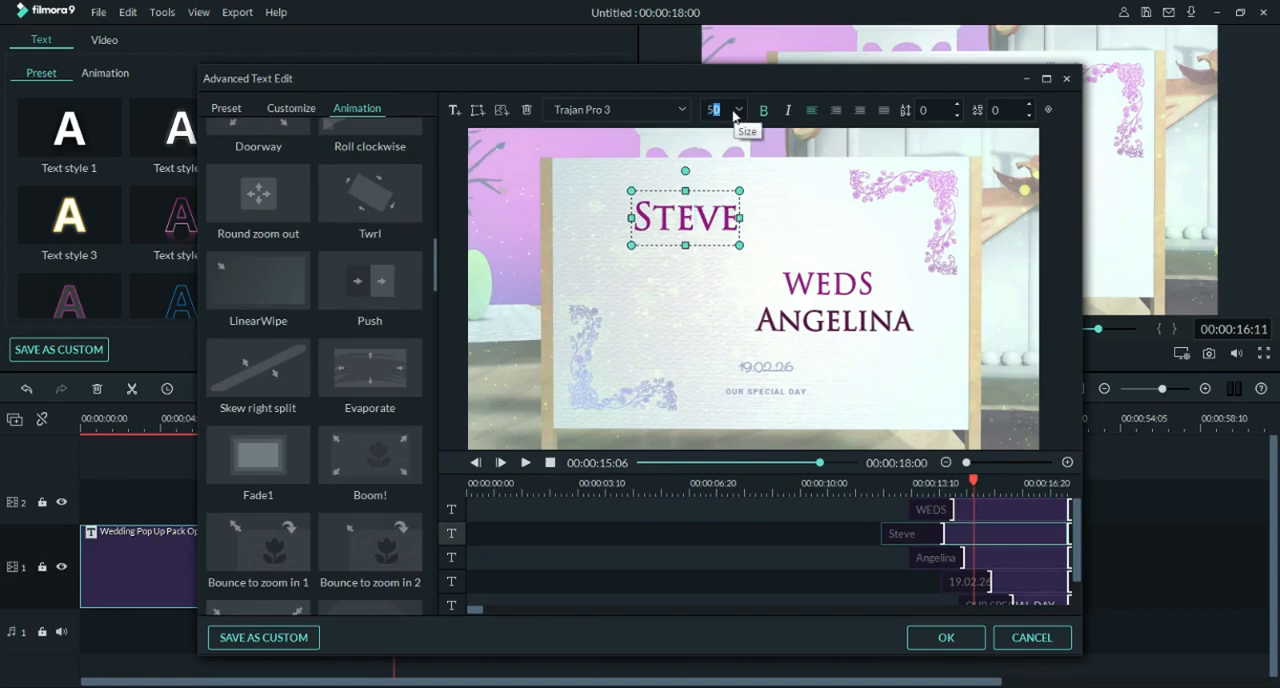
pyautogui.press('Return')
# Step: Scale the groom's name down to fit the board and place it in the board's upper-left area
pyautogui.moveTo(802, 194); pyautogui.dragTo(620, 330)
pyautogui.moveTo(949, 130); pyautogui.dragTo(580, 314)
pyautogui.moveTo(543, 410); pyautogui.dragTo(949, 307)
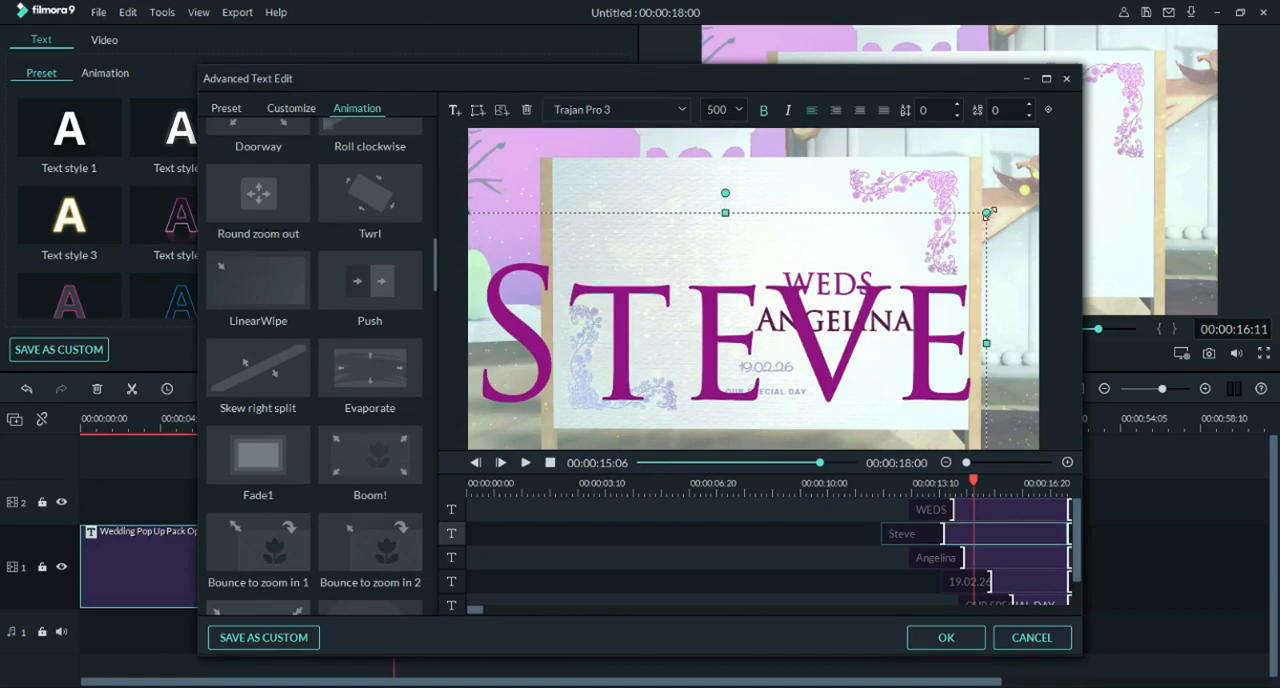
pyautogui.moveTo(986, 212); pyautogui.dragTo(803, 304)
pyautogui.moveTo(680, 444); pyautogui.dragTo(768, 288)
pyautogui.moveTo(890, 151); pyautogui.dragTo(763, 203)
pyautogui.moveTo(746, 268); pyautogui.dragTo(750, 212)
# Step: Move "WEDS" beneath the groom's name and enlarge the bride's name below it, using font size 500
pyautogui.moveTo(828, 283); pyautogui.dragTo(787, 270)
pyautogui.click(835, 320)
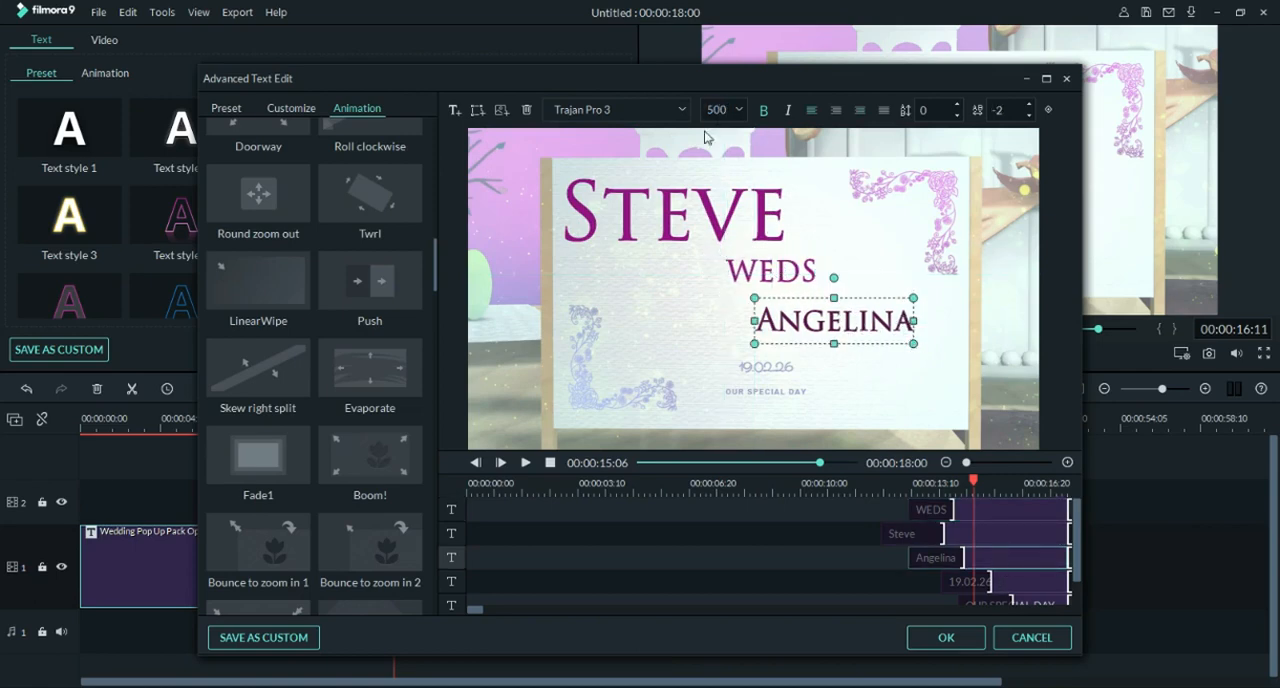
pyautogui.moveTo(912, 342); pyautogui.dragTo(825, 319)
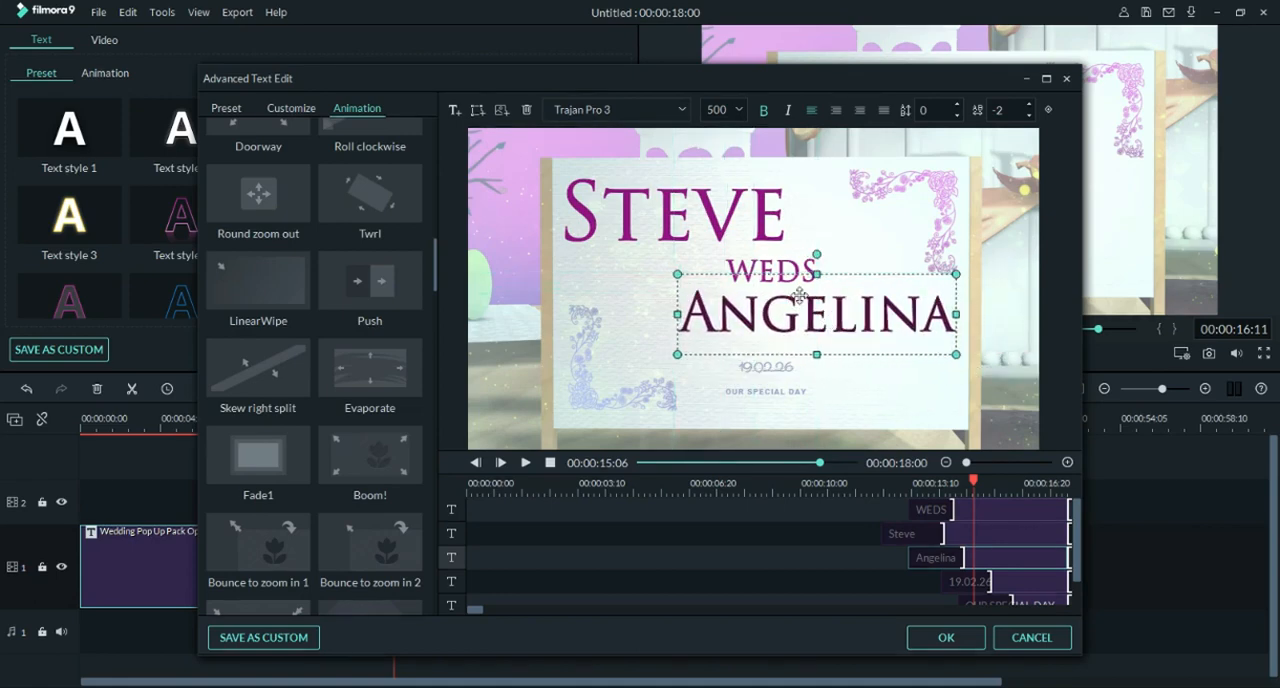
# Step: Match the fill of the bride's name to the groom's name by picking its colour from the screen, and nudge "WEDS" upward
pyautogui.click(306, 112)
pyautogui.click(303, 386)
pyautogui.click(345, 473)
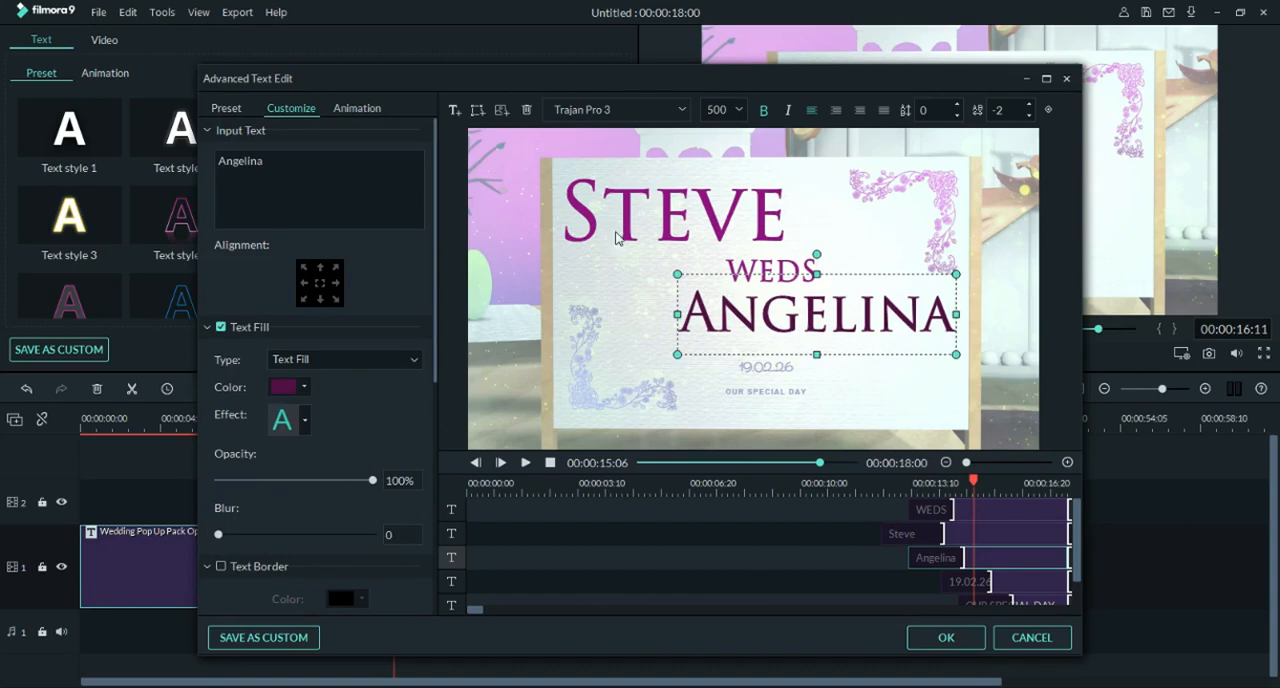
pyautogui.click(285, 386)
pyautogui.click(301, 471)
pyautogui.click(433, 360)
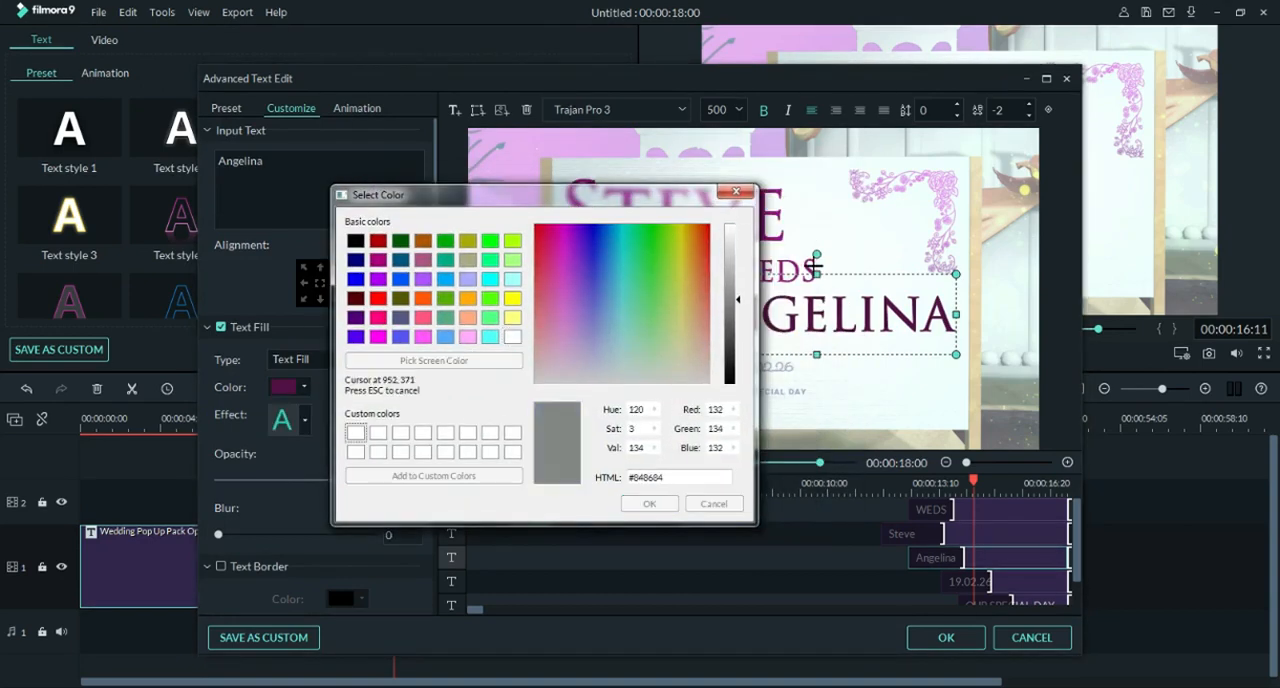
pyautogui.click(785, 246)
pyautogui.click(648, 502)
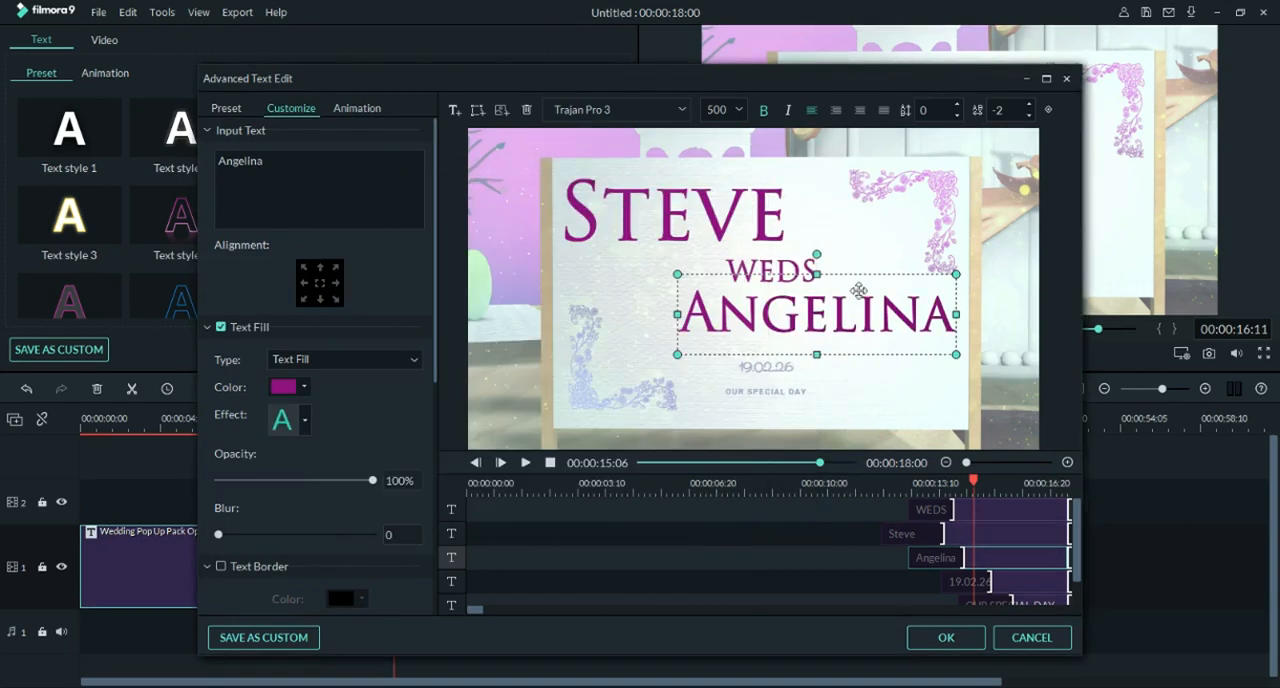
pyautogui.click(778, 268)
# Step: Replace the "OUR SPECIAL DAY" line with "Mark the date" and set its font to Trajan Pro 3
pyautogui.click(792, 367)
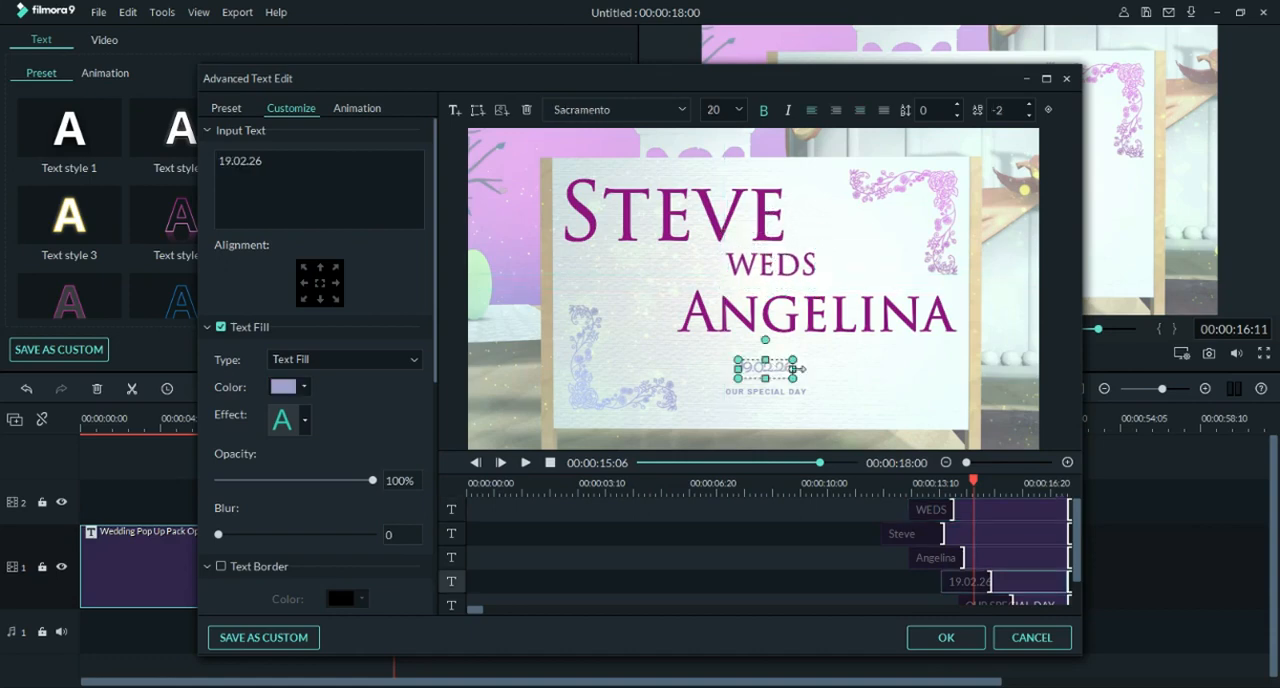
pyautogui.click(796, 393)
pyautogui.moveTo(332, 160); pyautogui.dragTo(196, 158)
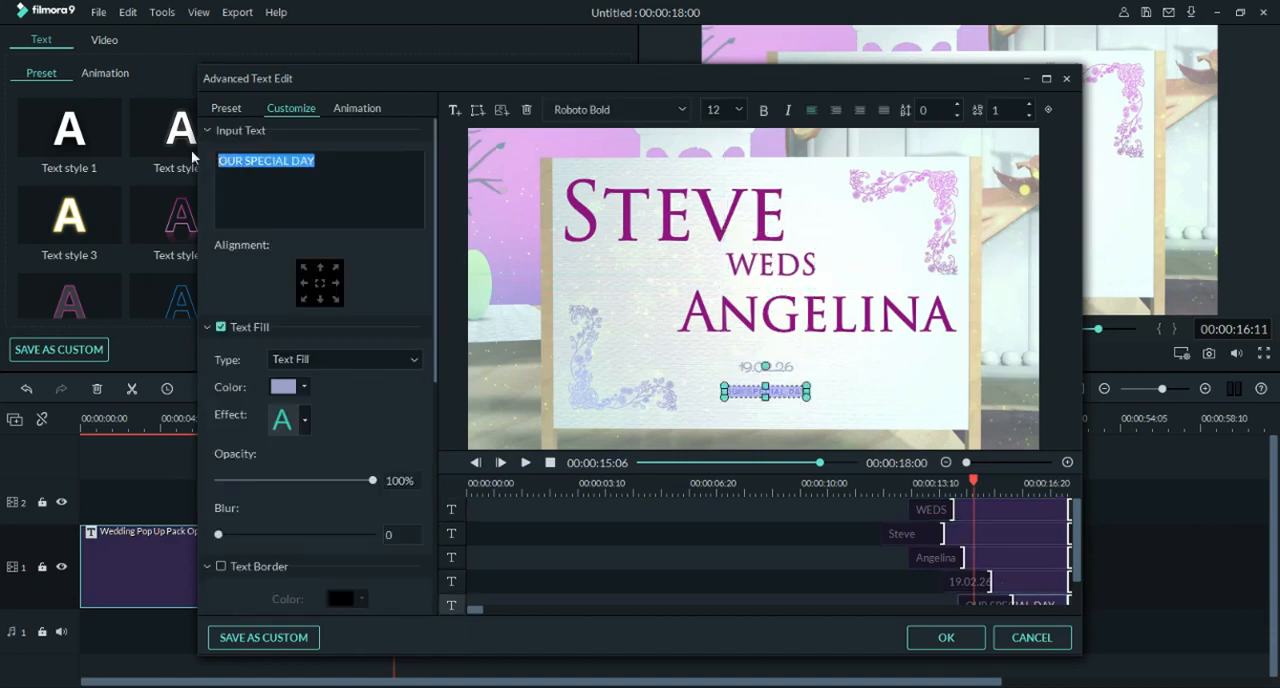
pyautogui.write('Mark the date')
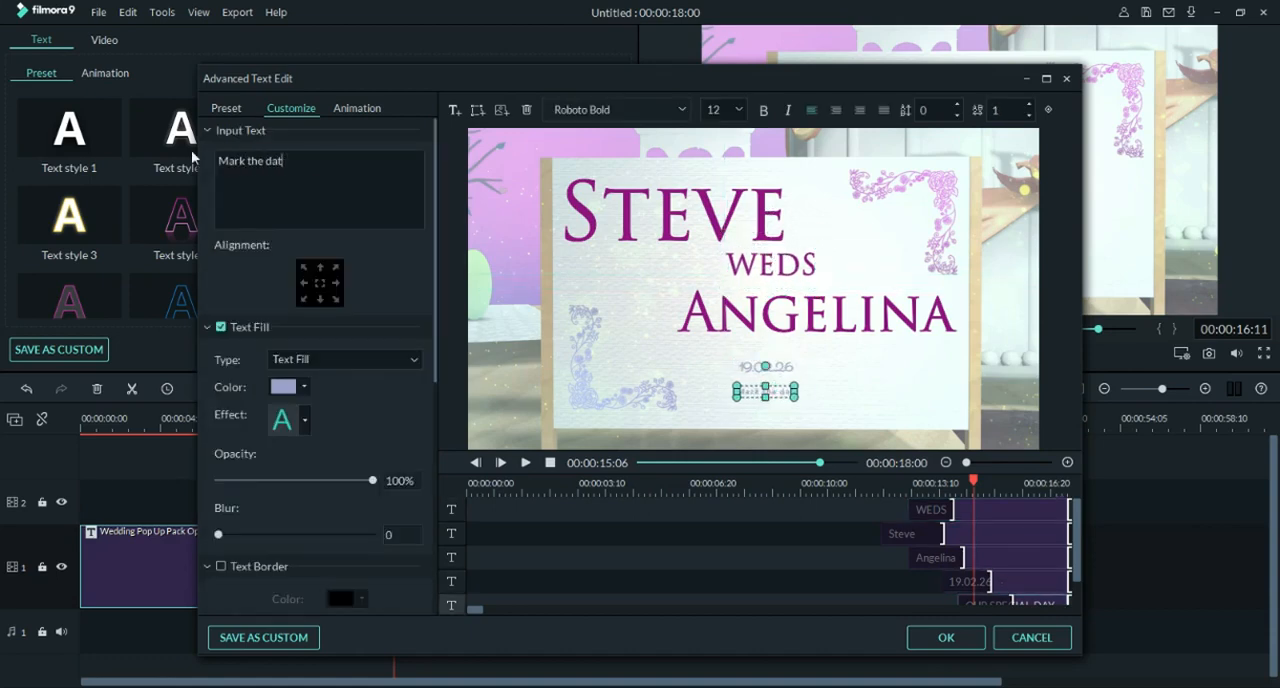
pyautogui.click(591, 108)
pyautogui.write('trajan Pro 3')
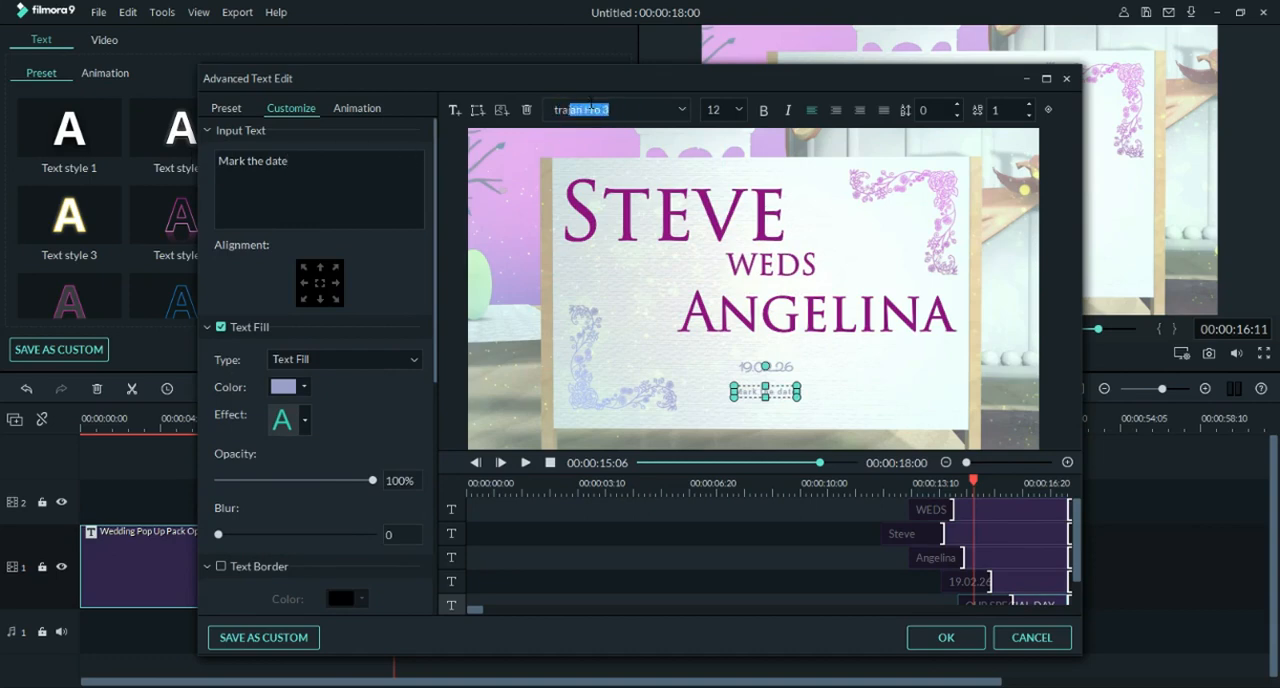
pyautogui.press('Return')
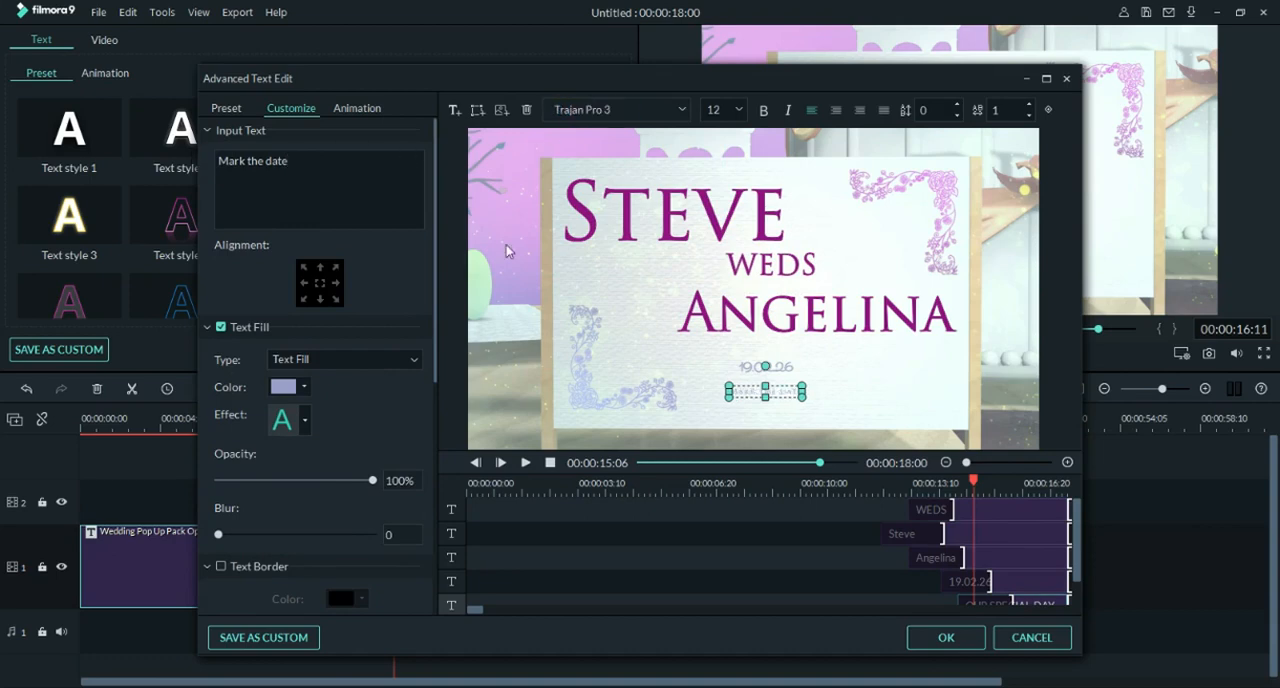
# Step: Give the "Mark the date" text a dark purple fill and set its font size to 100
pyautogui.click(306, 387)
pyautogui.click(291, 450)
pyautogui.click(890, 425)
pyautogui.click(781, 397)
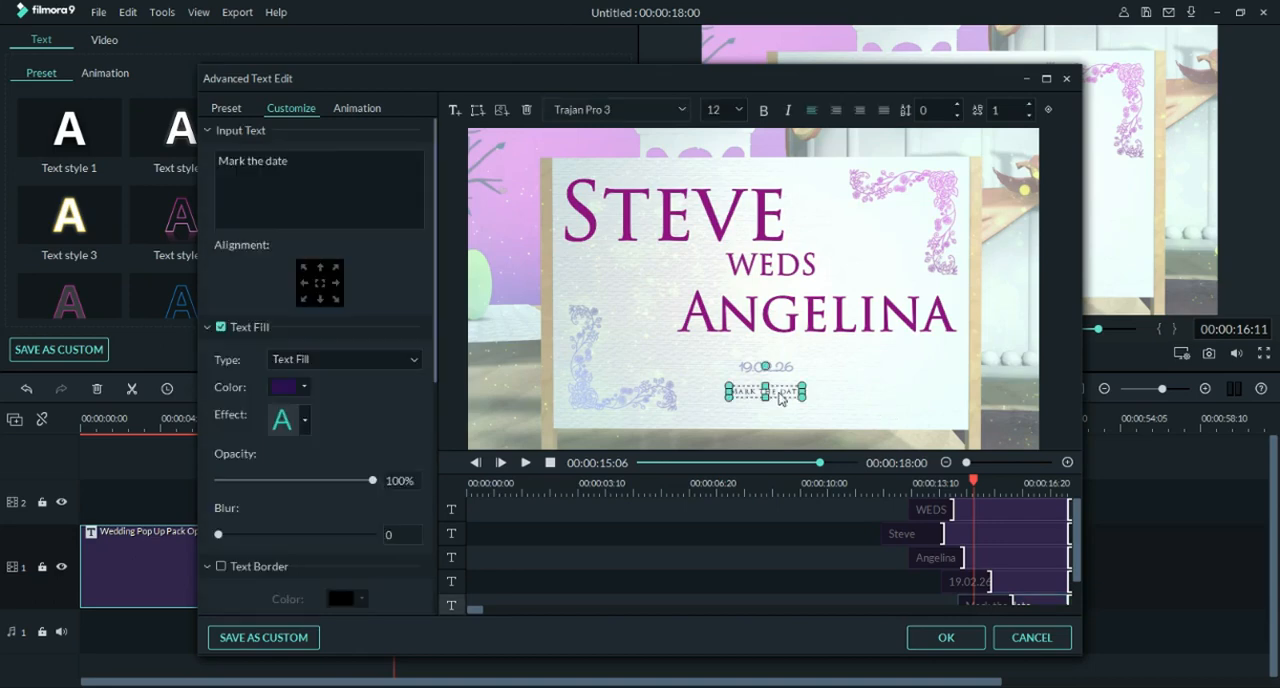
pyautogui.write('100')
pyautogui.press('Return')
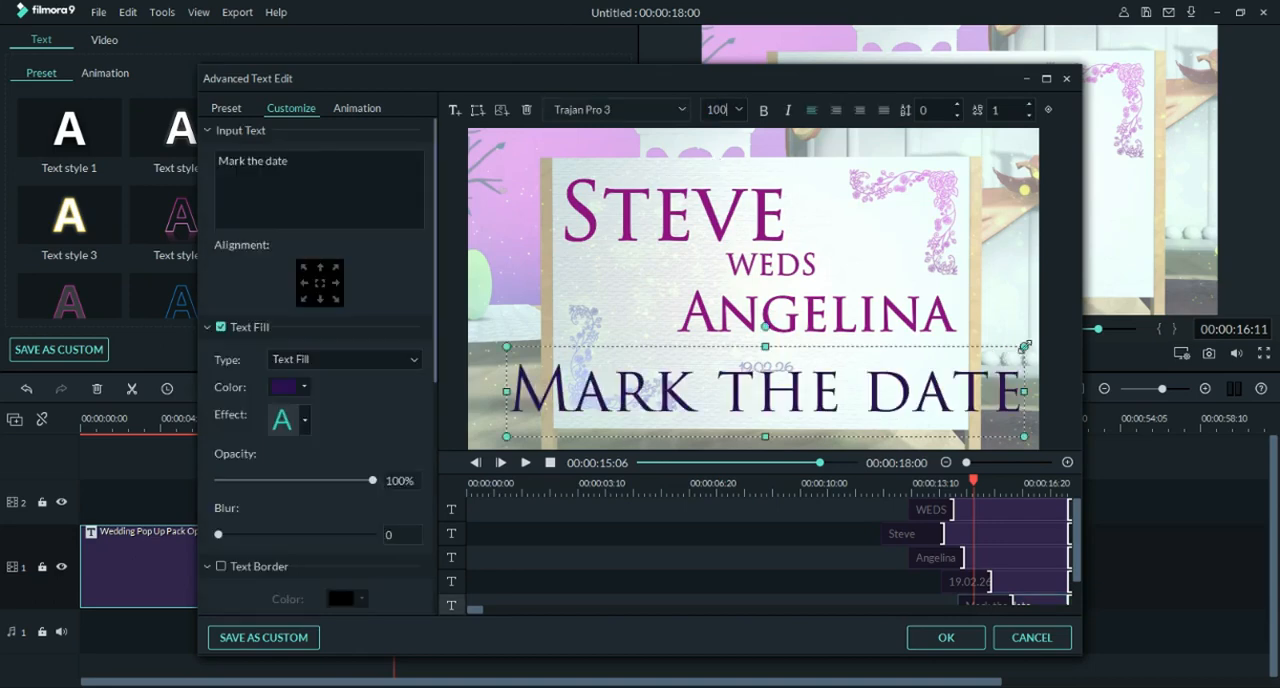
# Step: Scale "Mark the date" down to fit the board and move it up near the bride's name
pyautogui.moveTo(987, 358); pyautogui.dragTo(862, 375)
pyautogui.moveTo(760, 406); pyautogui.dragTo(877, 357)
pyautogui.moveTo(974, 387); pyautogui.dragTo(814, 358)
pyautogui.moveTo(742, 339); pyautogui.dragTo(769, 377)
pyautogui.hotkey('ctrl', 'z')
pyautogui.click(677, 363)
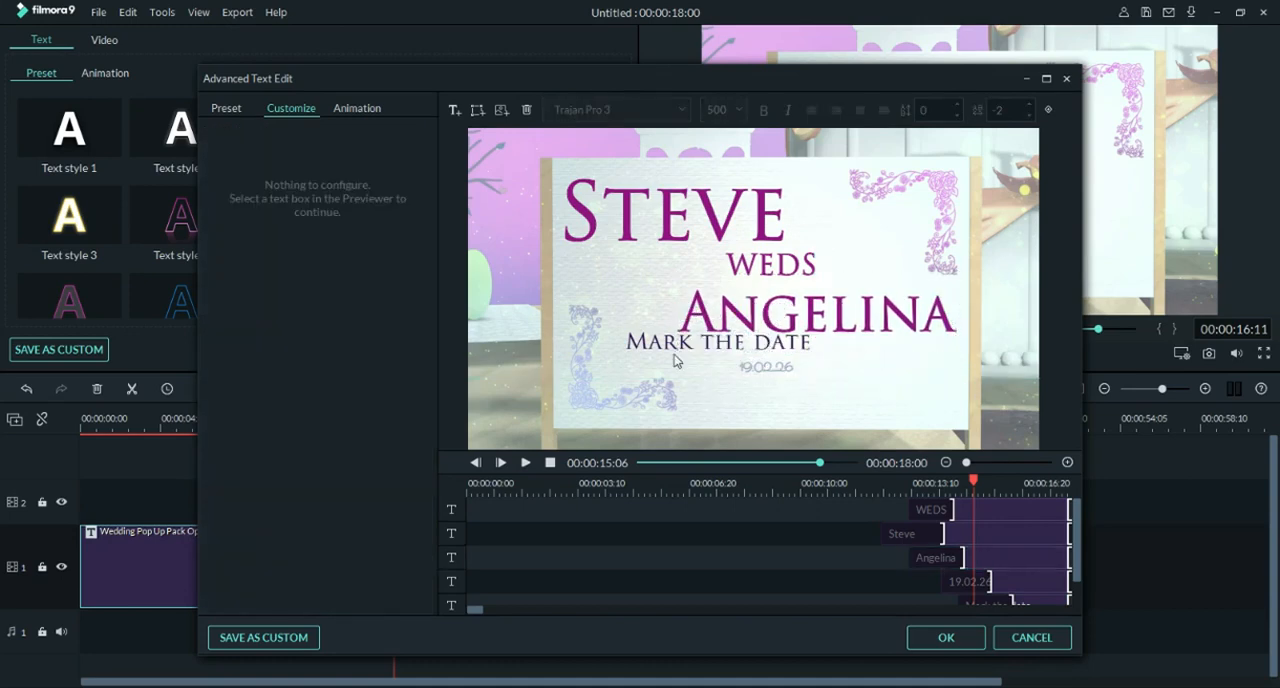
# Step: Lower the date near the board's bottom edge and place "Mark the date" between it and the bride's name
pyautogui.moveTo(643, 343); pyautogui.dragTo(690, 370)
pyautogui.moveTo(812, 384); pyautogui.dragTo(776, 404)
pyautogui.click(790, 315)
pyautogui.click(644, 329)
pyautogui.moveTo(644, 329); pyautogui.dragTo(680, 367)
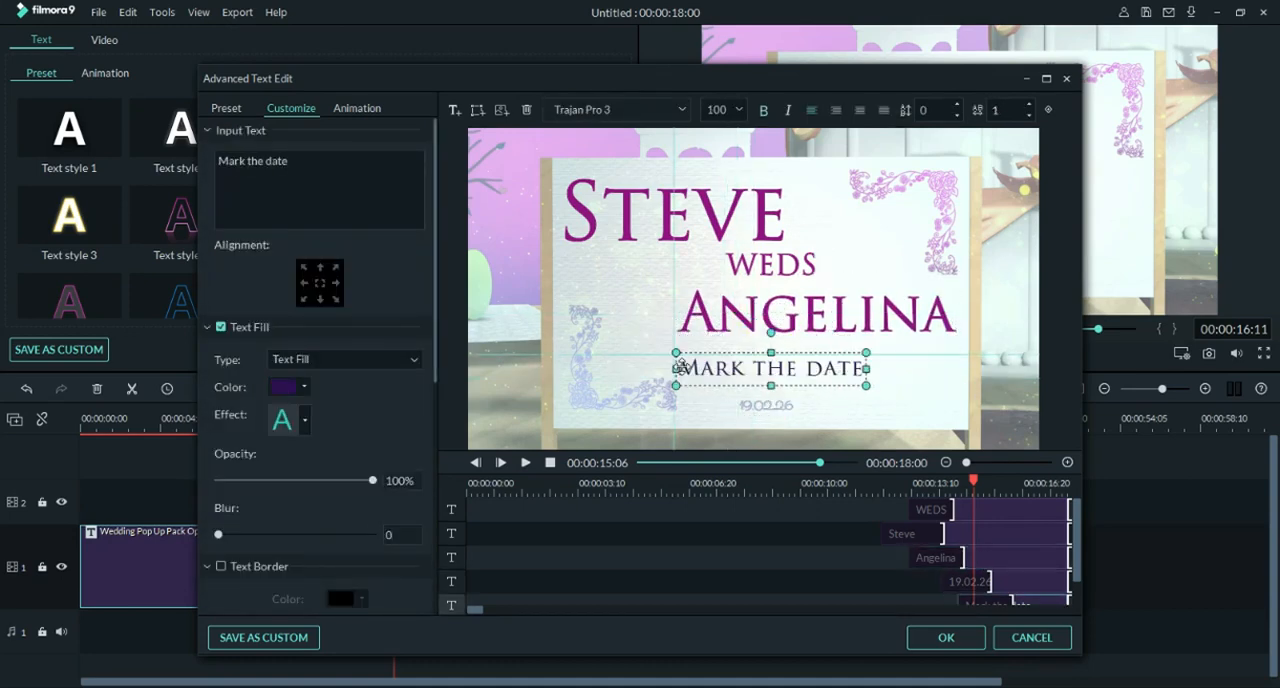
# Step: Make the groom's name slightly smaller and shift it away from the board's left edge
pyautogui.click(670, 212)
pyautogui.moveTo(670, 212); pyautogui.dragTo(687, 198)
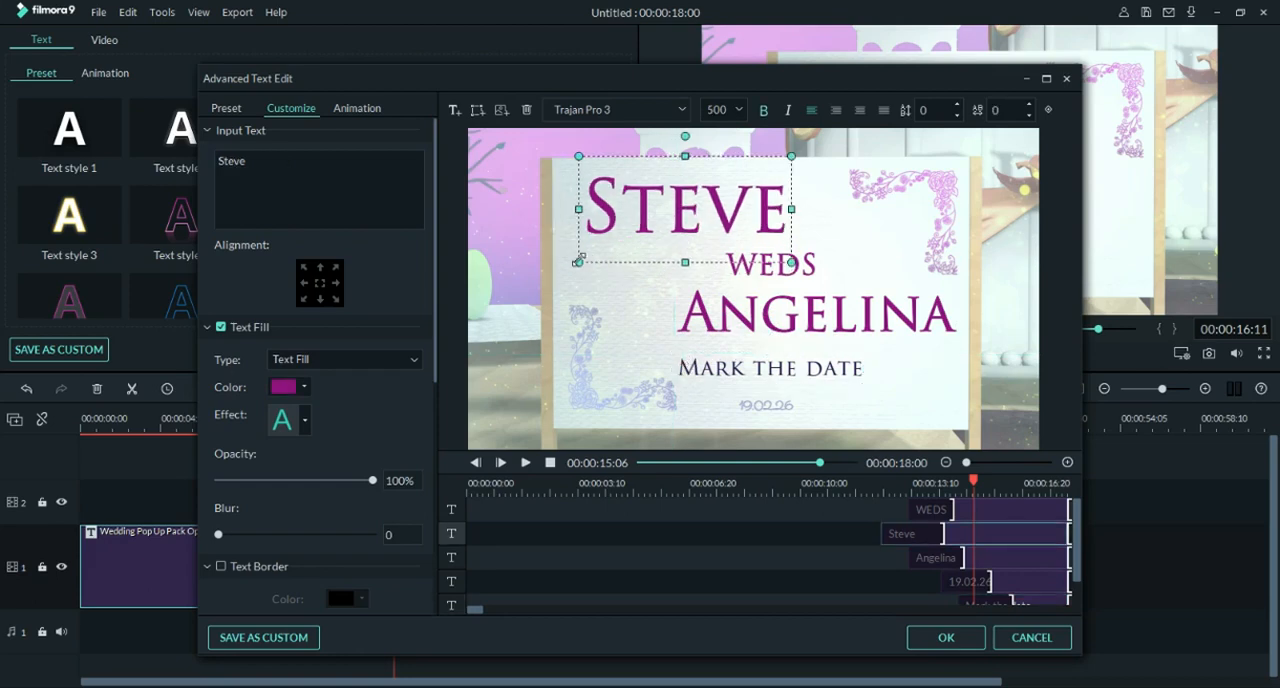
# Step: Change the date text to 14-07-2020 and set its font to Trajan Pro 3
pyautogui.click(765, 405)
pyautogui.doubleClick(765, 405)
pyautogui.write('14-07-2020')
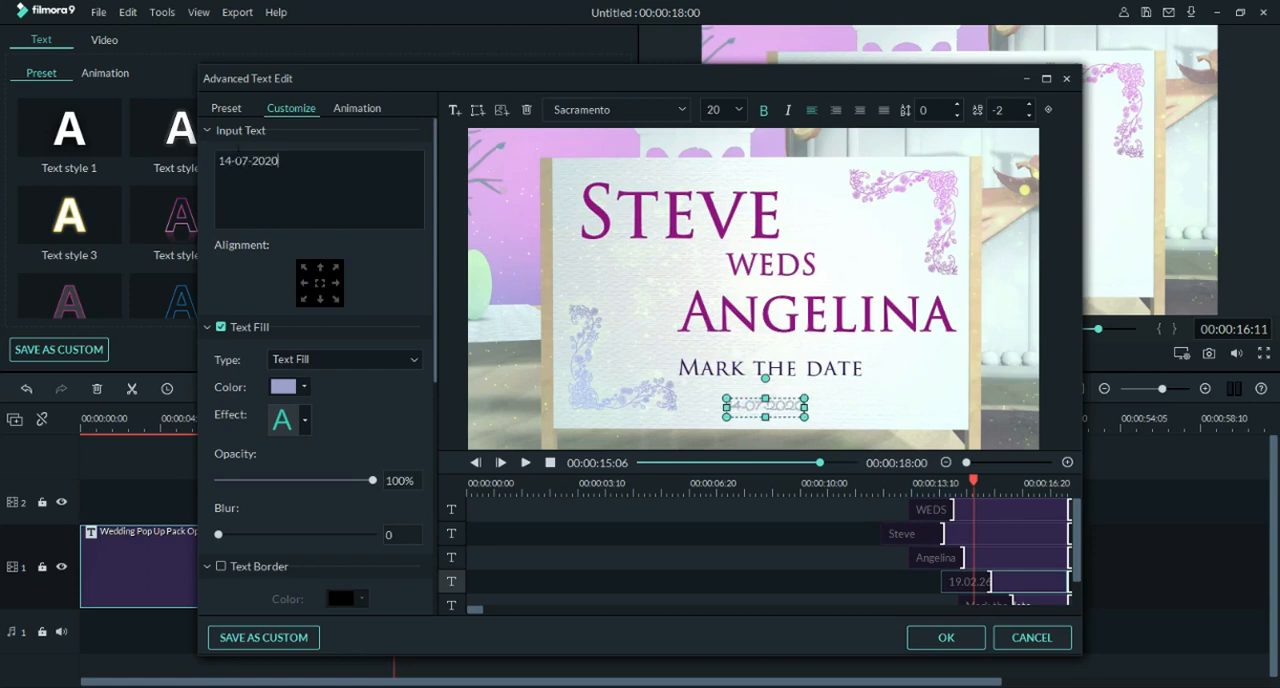
pyautogui.hotkey('ctrl', 'a')
pyautogui.click(648, 109)
pyautogui.write('traja')
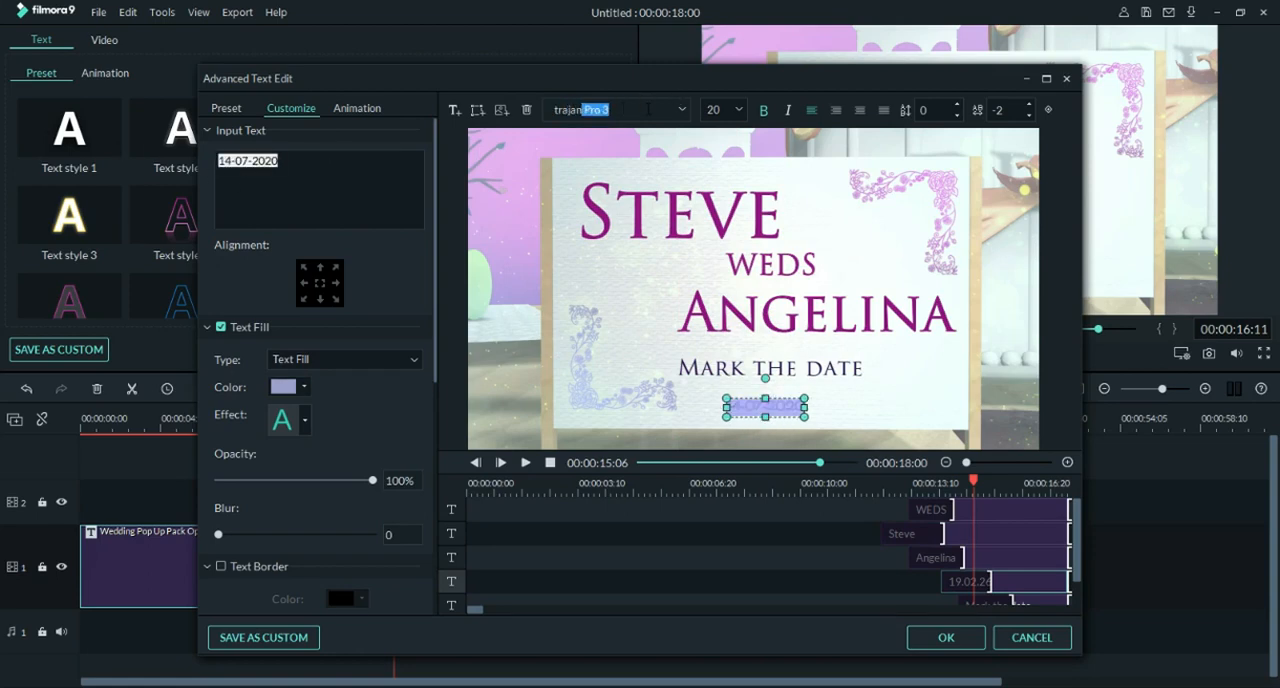
pyautogui.write('n')
pyautogui.press('Return')
# Step: Match the date's fill to the bride's name by picking its magenta colour from the screen
pyautogui.click(303, 387)
pyautogui.click(298, 442)
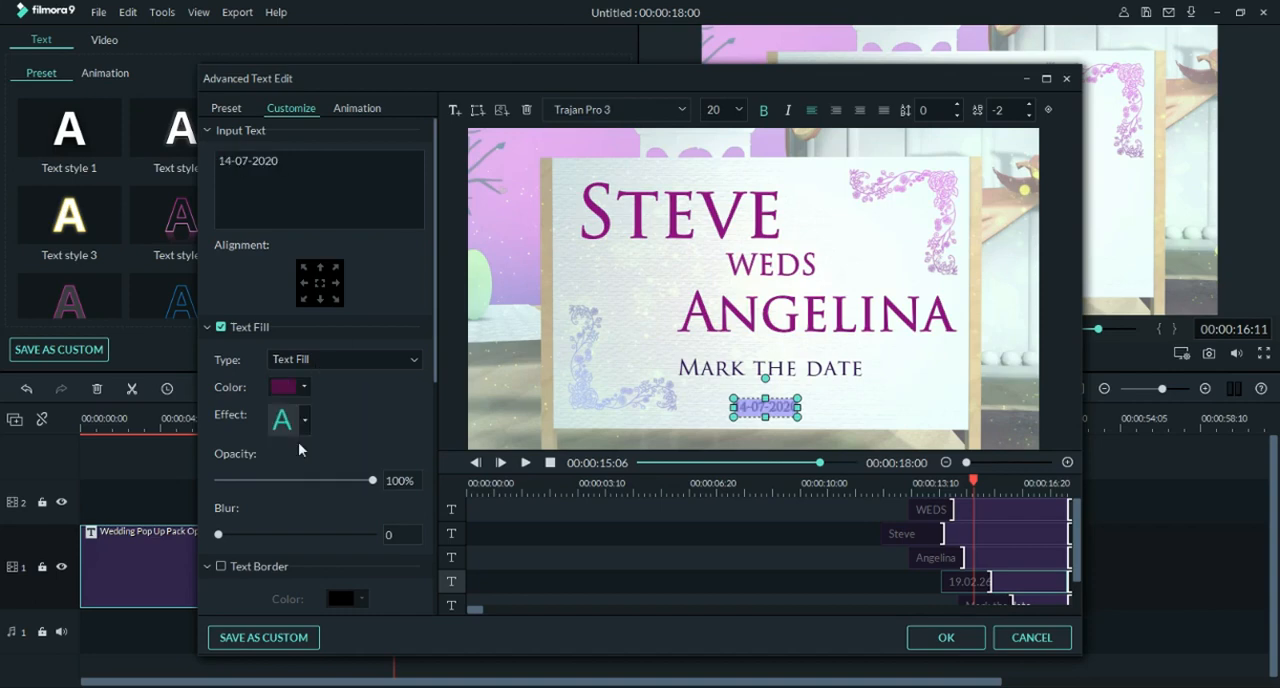
pyautogui.click(285, 387)
pyautogui.click(286, 481)
pyautogui.click(523, 340)
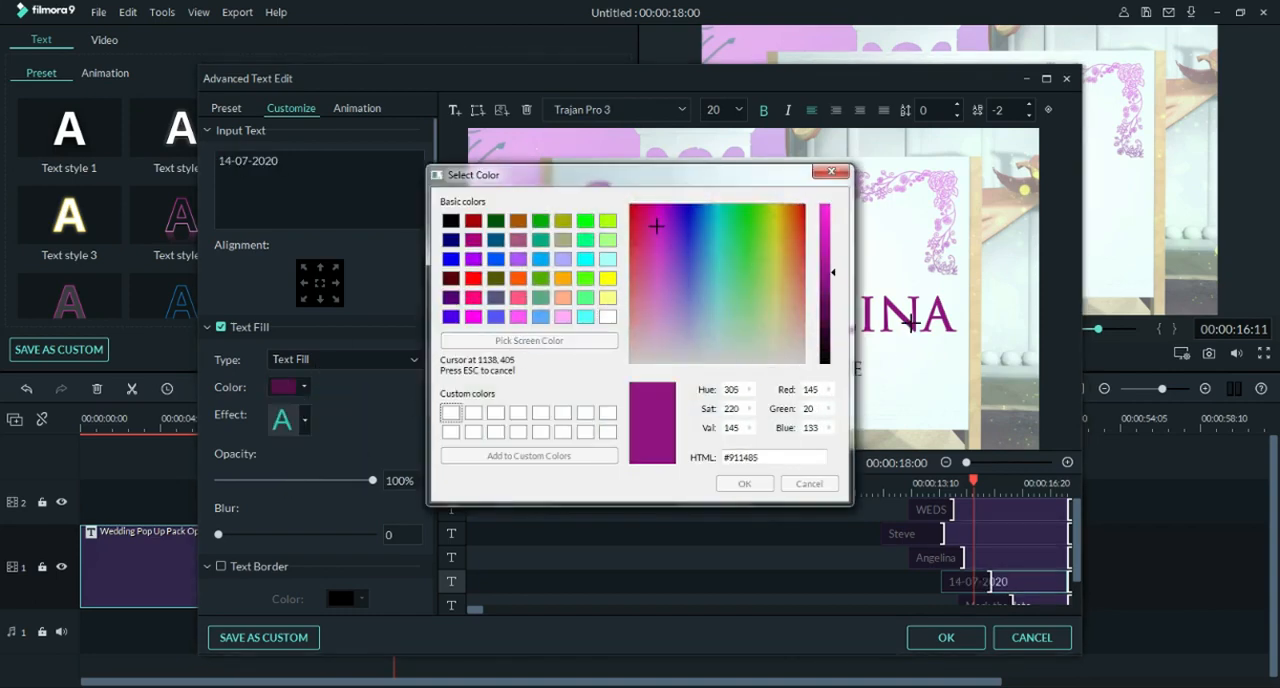
pyautogui.click(914, 330)
pyautogui.click(744, 483)
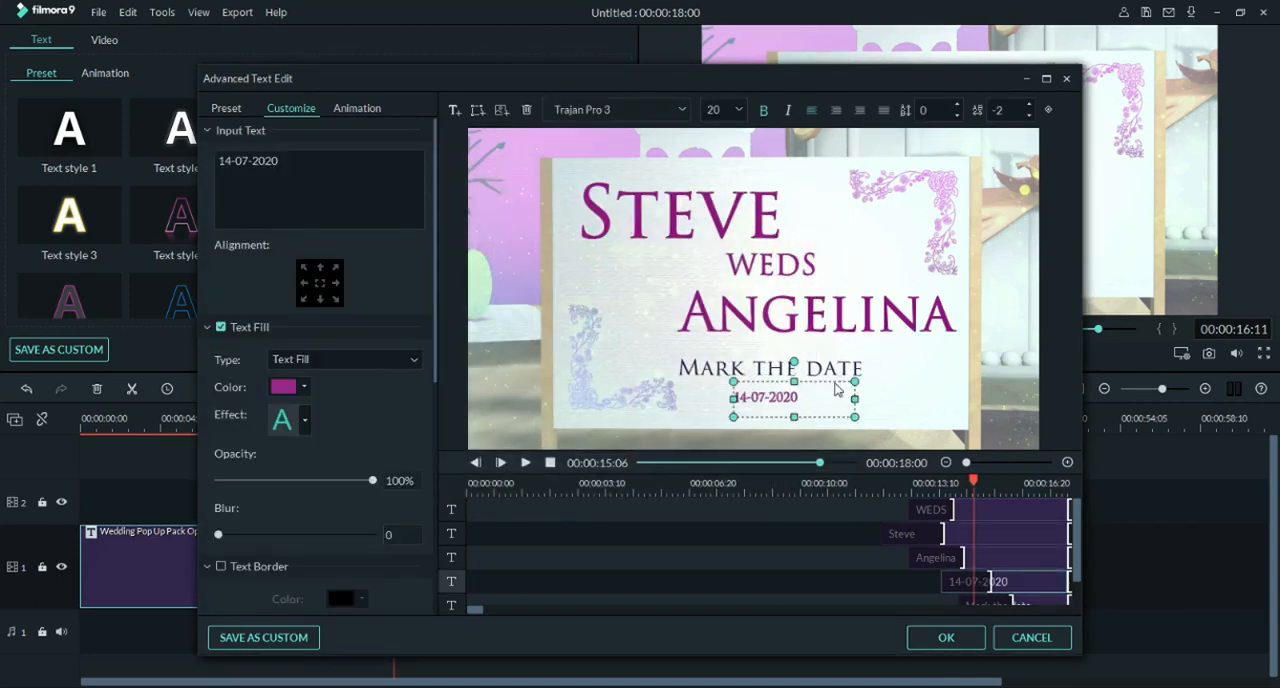
# Step: Set the date's font size to 100, then scale and position it directly beneath "Mark the date"
pyautogui.moveTo(795, 397); pyautogui.dragTo(714, 397)
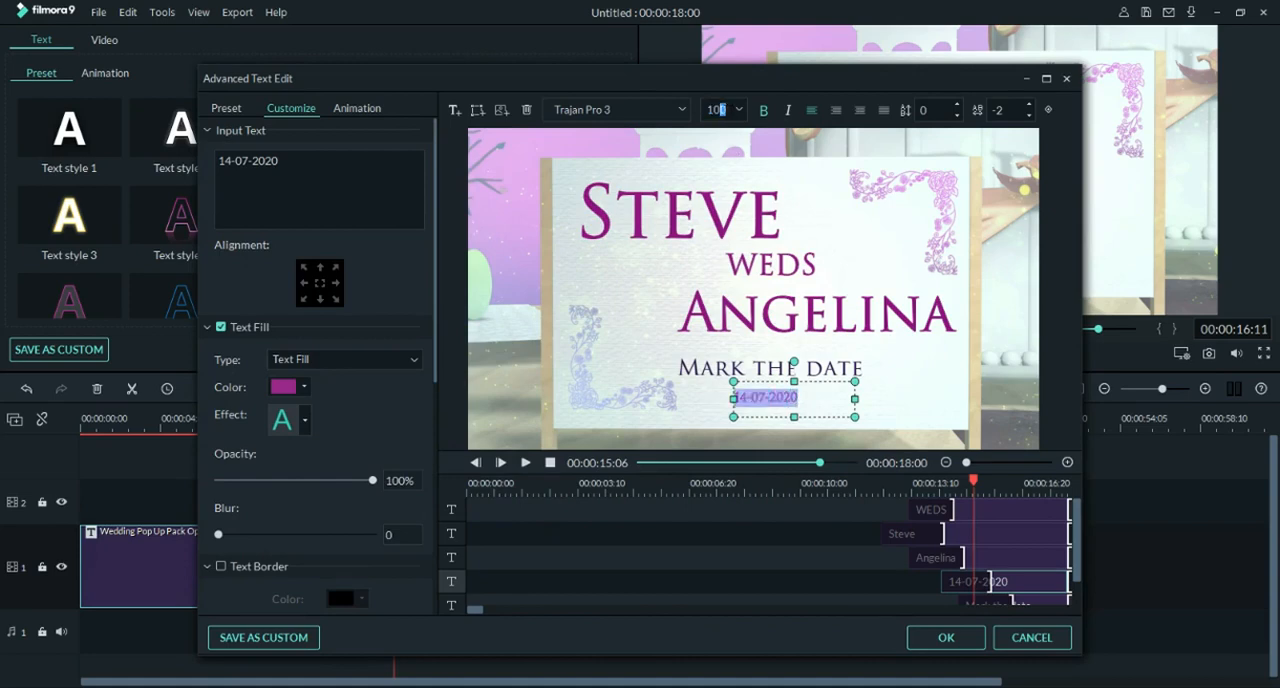
pyautogui.press('Return')
pyautogui.moveTo(823, 384); pyautogui.dragTo(798, 366)
pyautogui.click(905, 427)
pyautogui.click(865, 323)
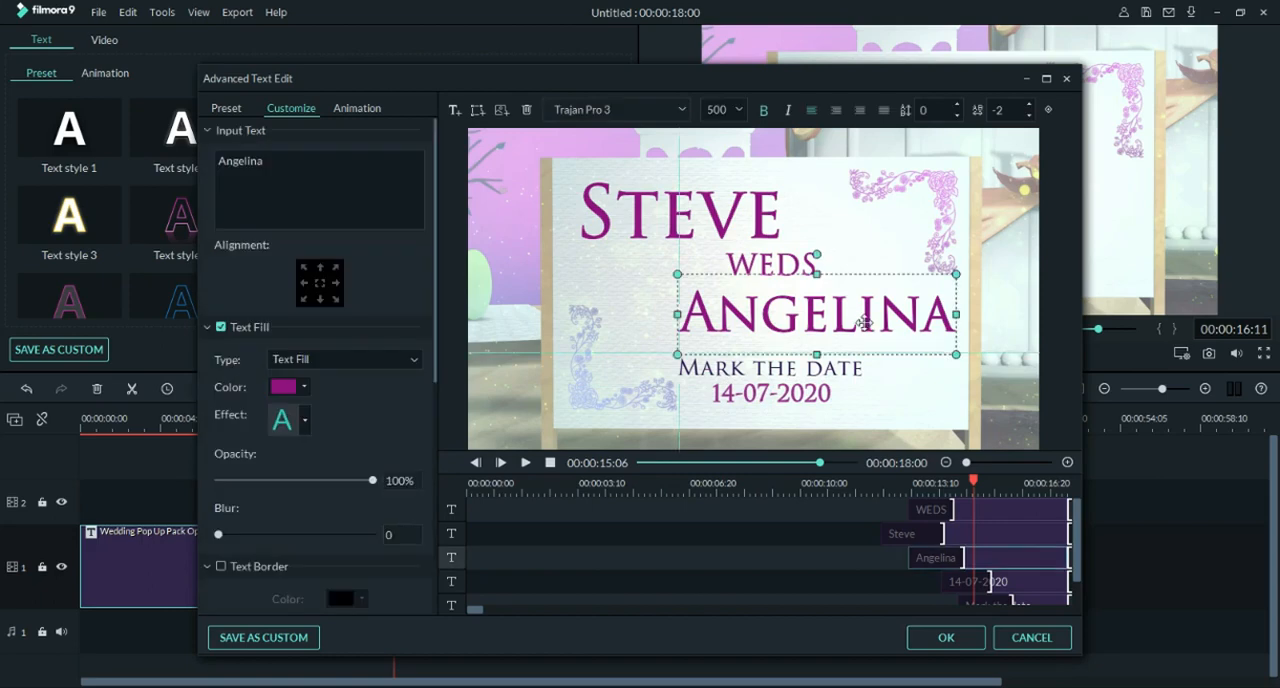
# Step: Apply the title edits and play back the closing part of the opener
pyautogui.click(944, 640)
pyautogui.click(583, 349)
pyautogui.moveTo(394, 418); pyautogui.dragTo(273, 425)
pyautogui.press('space')
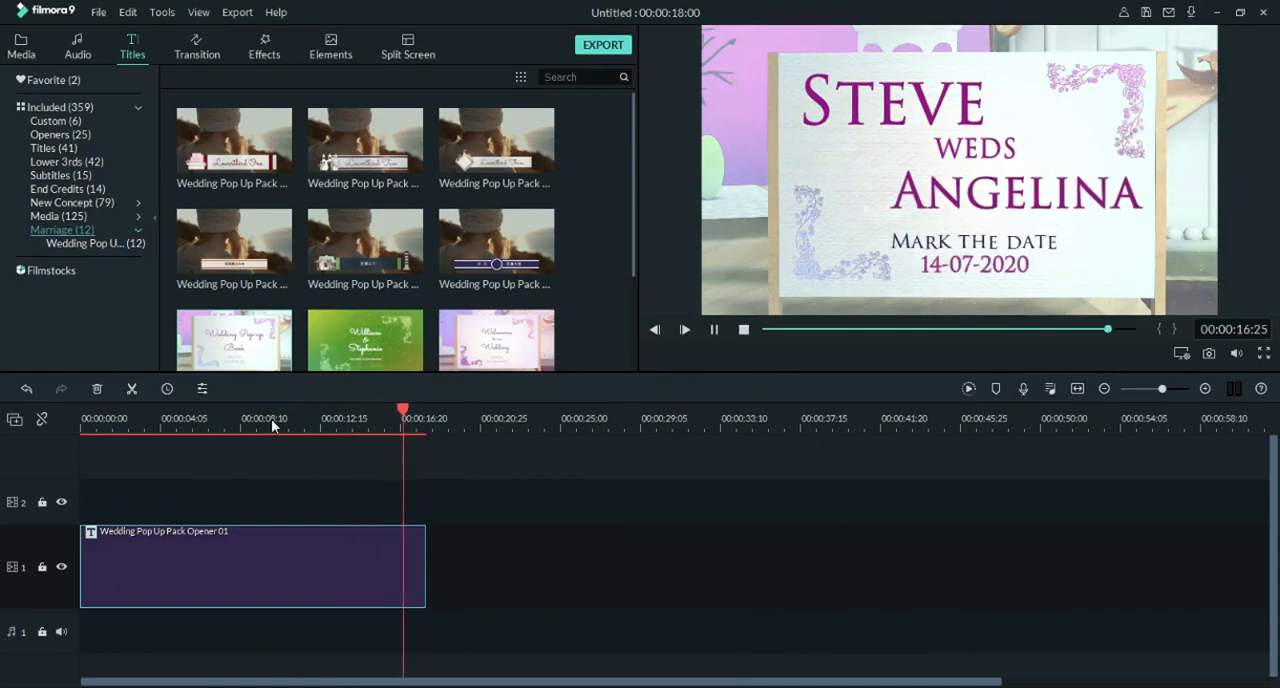
pyautogui.moveTo(376, 411); pyautogui.dragTo(356, 423)
# Step: Reopen the title's advanced text editor and shorten the entry animation of "WEDS" to end at about 00:00:14:11
pyautogui.doubleClick(390, 547)
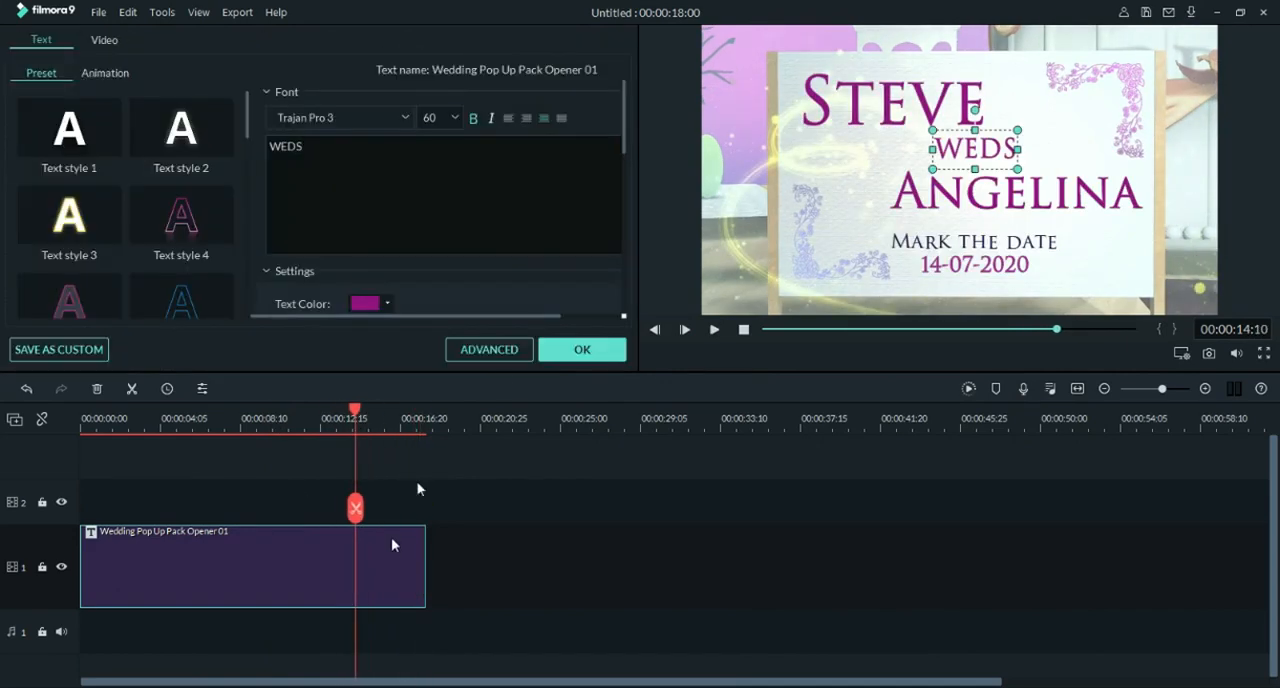
pyautogui.click(489, 349)
pyautogui.click(737, 330)
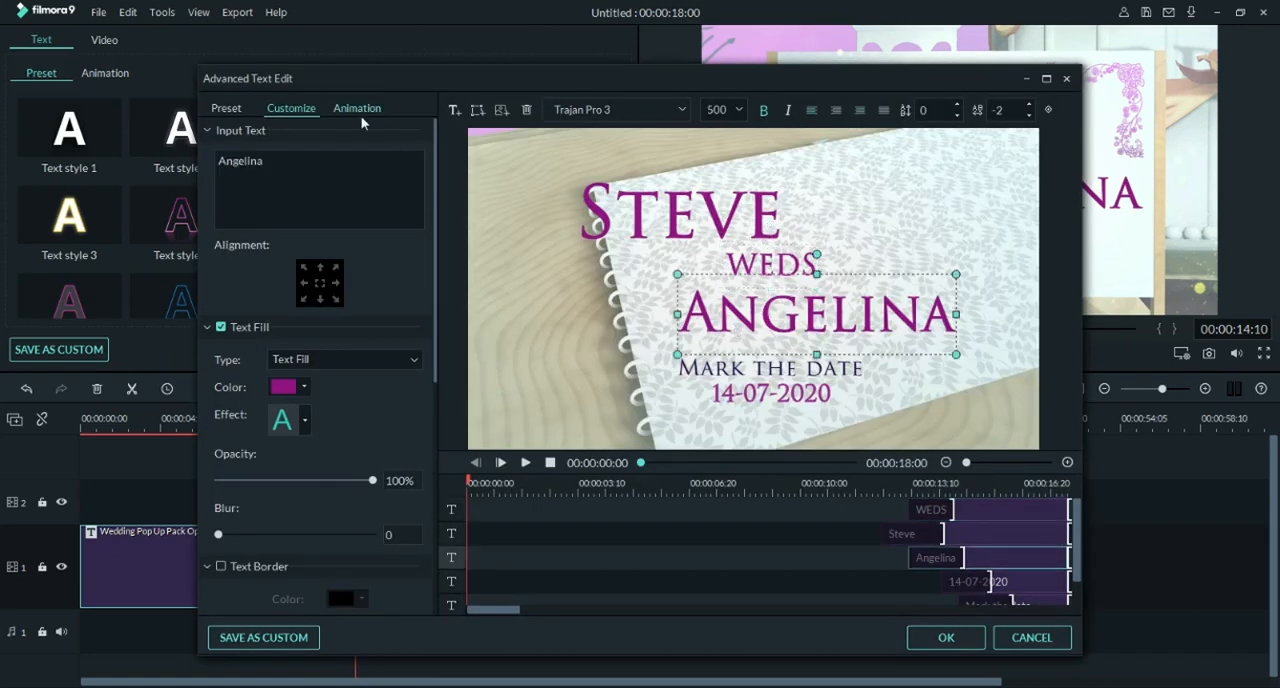
pyautogui.click(776, 268)
pyautogui.click(944, 483)
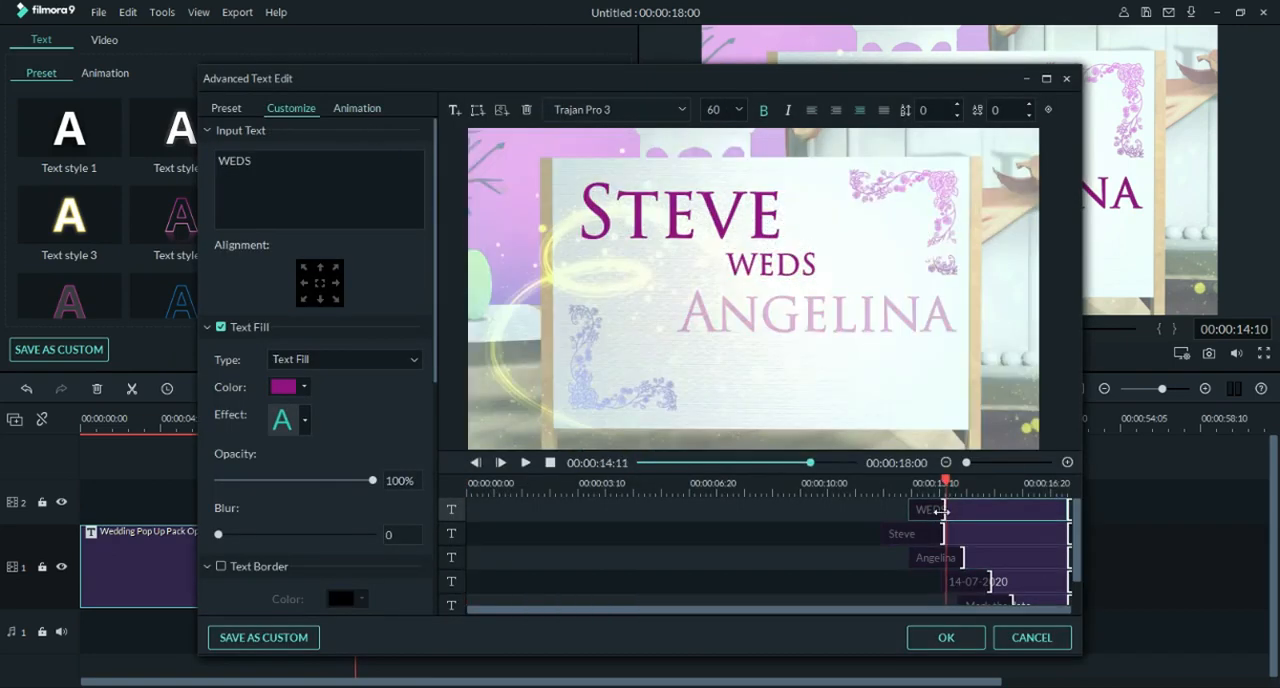
pyautogui.click(838, 483)
pyautogui.moveTo(838, 489); pyautogui.dragTo(946, 495)
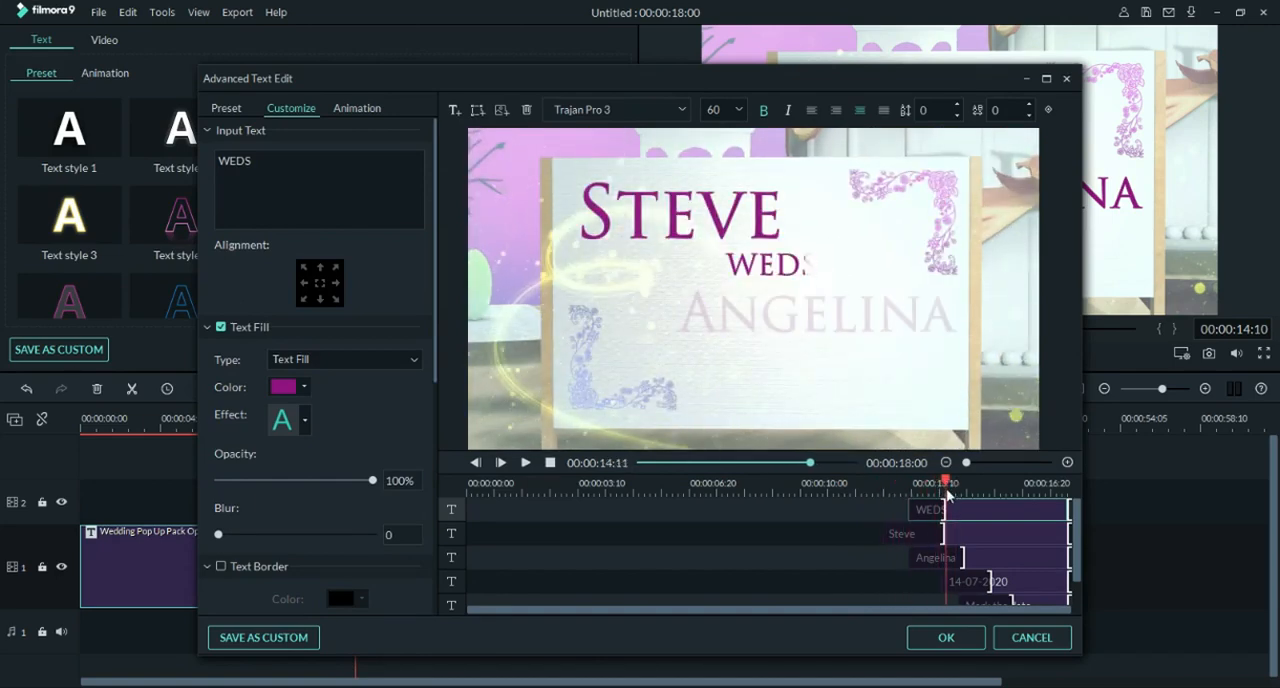
# Step: Apply the Fade1 animation to the "WEDS" text
pyautogui.click(343, 108)
pyautogui.scroll(5, 434, 230)
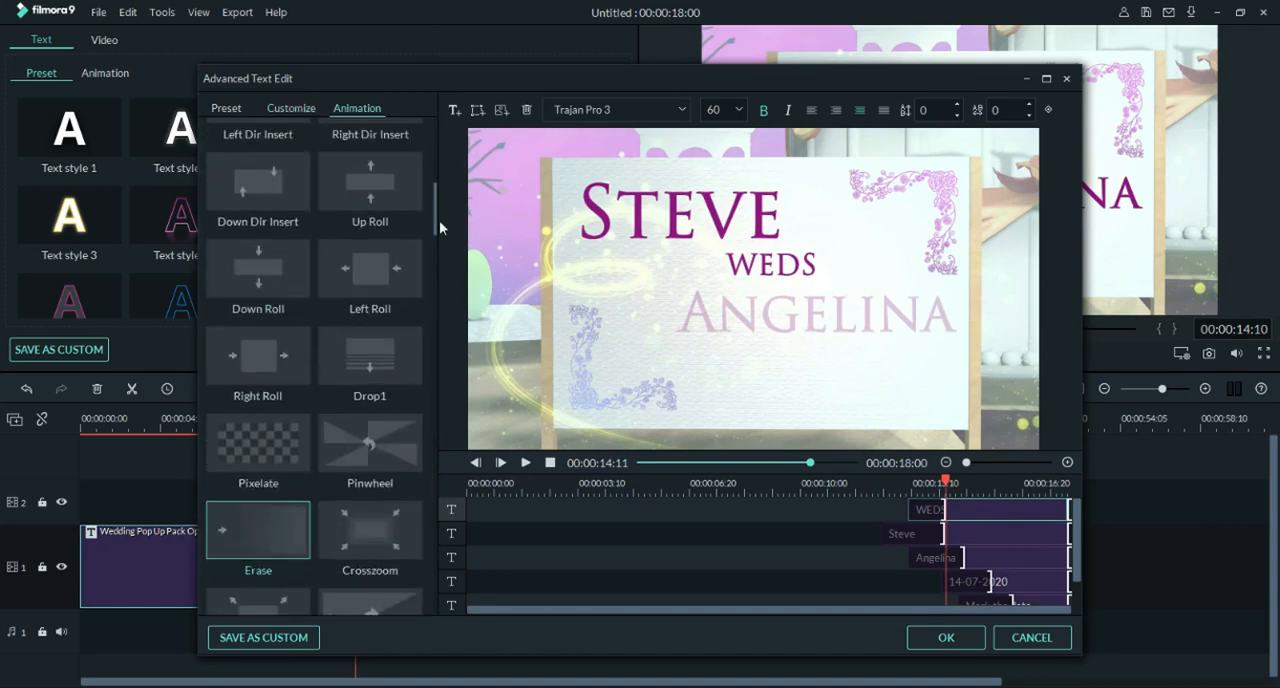
pyautogui.moveTo(439, 220)
pyautogui.mouseDown()
pyautogui.moveTo(438, 162)
pyautogui.moveTo(437, 300)
pyautogui.mouseUp()
pyautogui.click(256, 303)
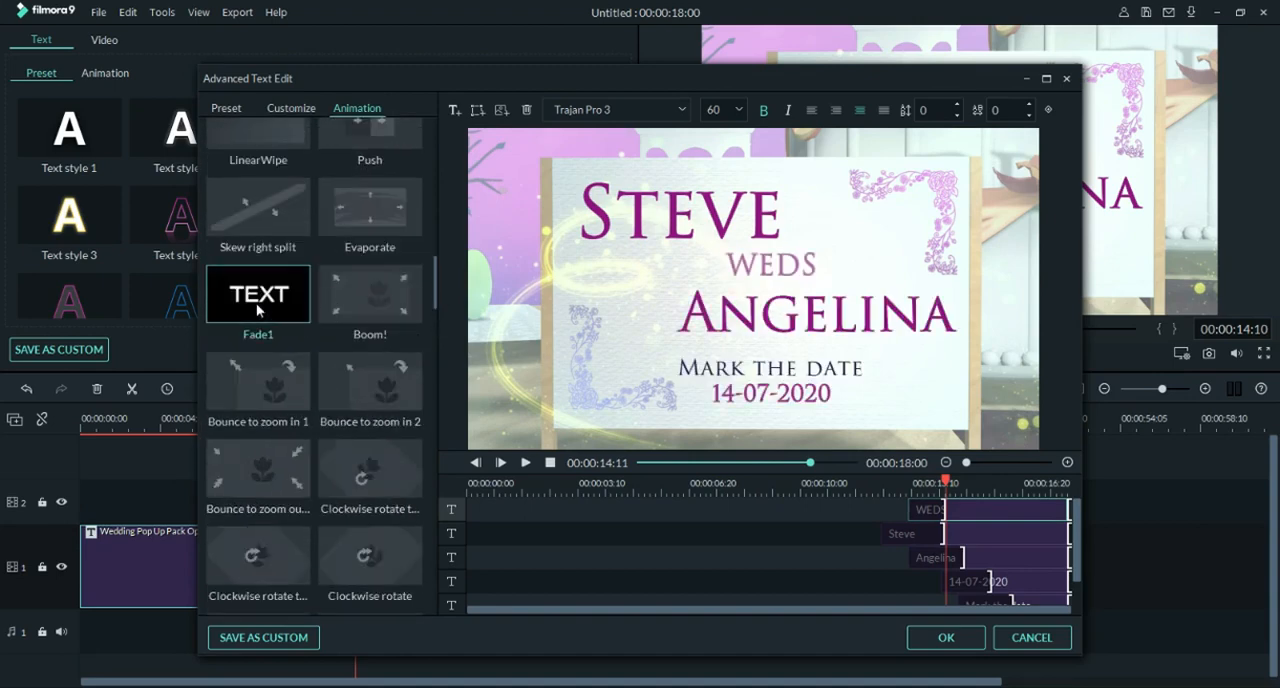
# Step: Nudge "WEDS" slightly downward between the groom's and bride's names
pyautogui.moveTo(946, 482)
pyautogui.mouseDown()
pyautogui.moveTo(898, 487)
pyautogui.moveTo(968, 488)
pyautogui.mouseUp()
pyautogui.moveTo(788, 264); pyautogui.dragTo(788, 267)
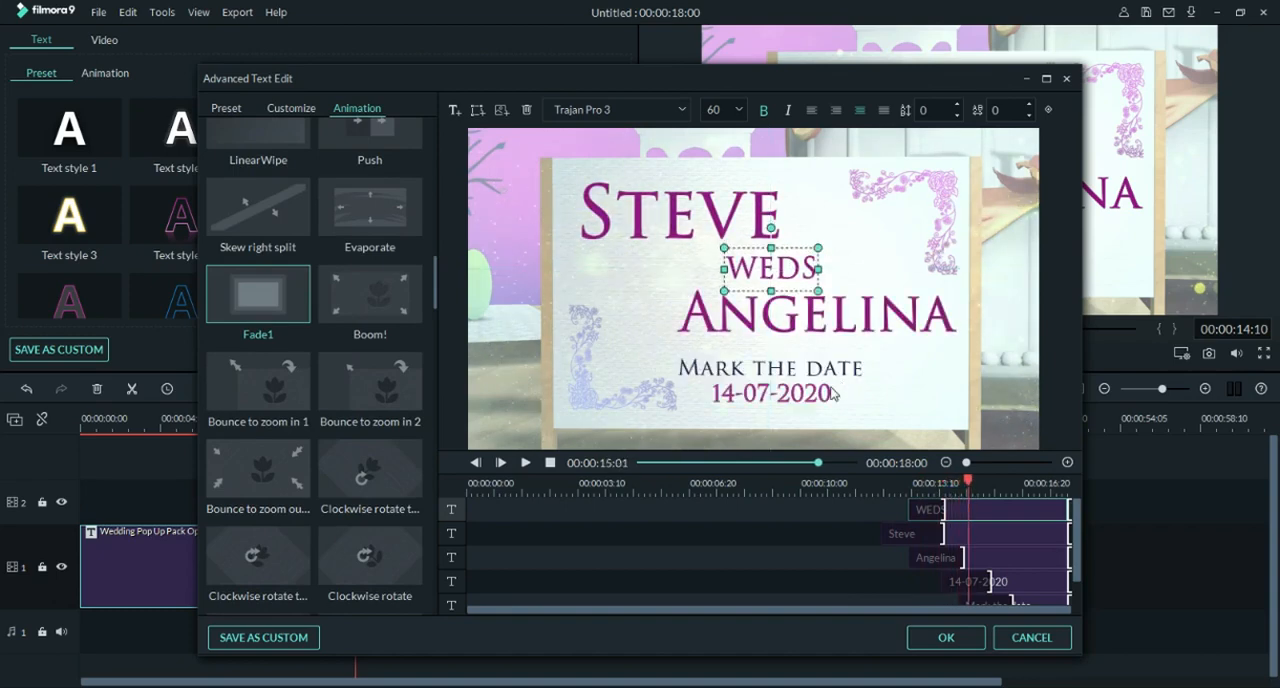
pyautogui.click(966, 228)
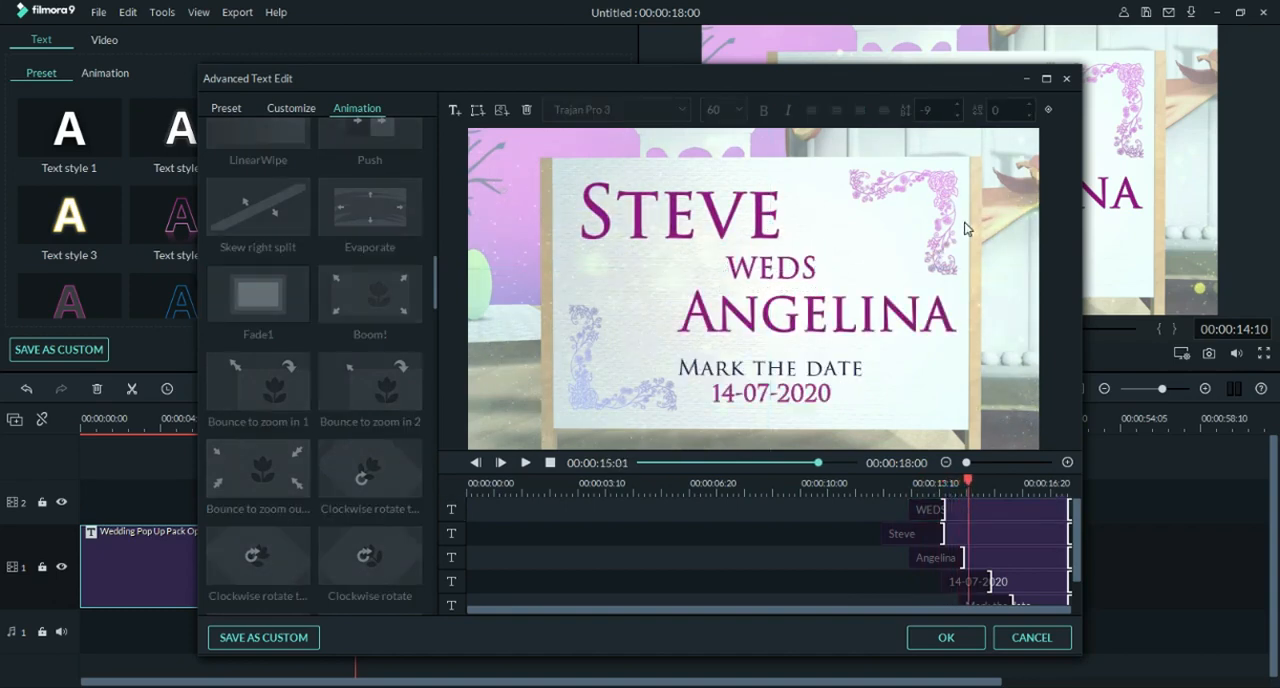
pyautogui.click(810, 261)
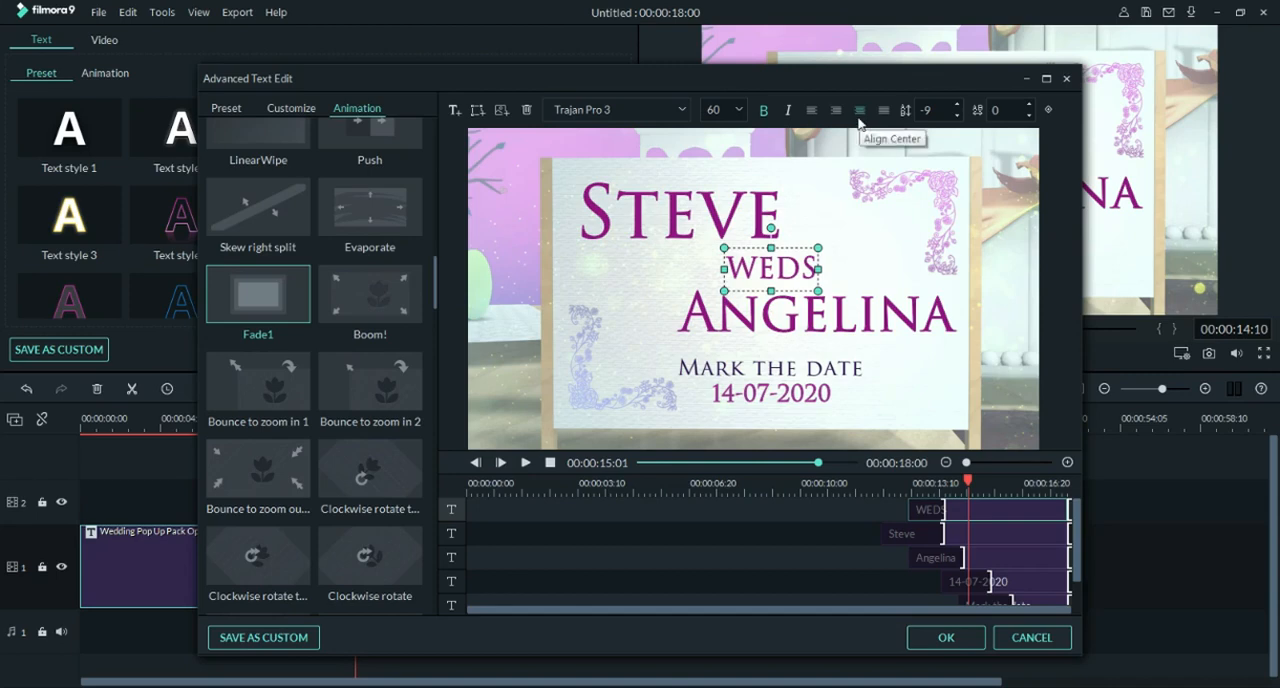
# Step: Shorten the entry animation of "Mark the date" to end at about 00:00:15:04 and preview it
pyautogui.click(980, 540)
pyautogui.moveTo(967, 487)
pyautogui.mouseDown()
pyautogui.moveTo(913, 485)
pyautogui.moveTo(987, 483)
pyautogui.mouseUp()
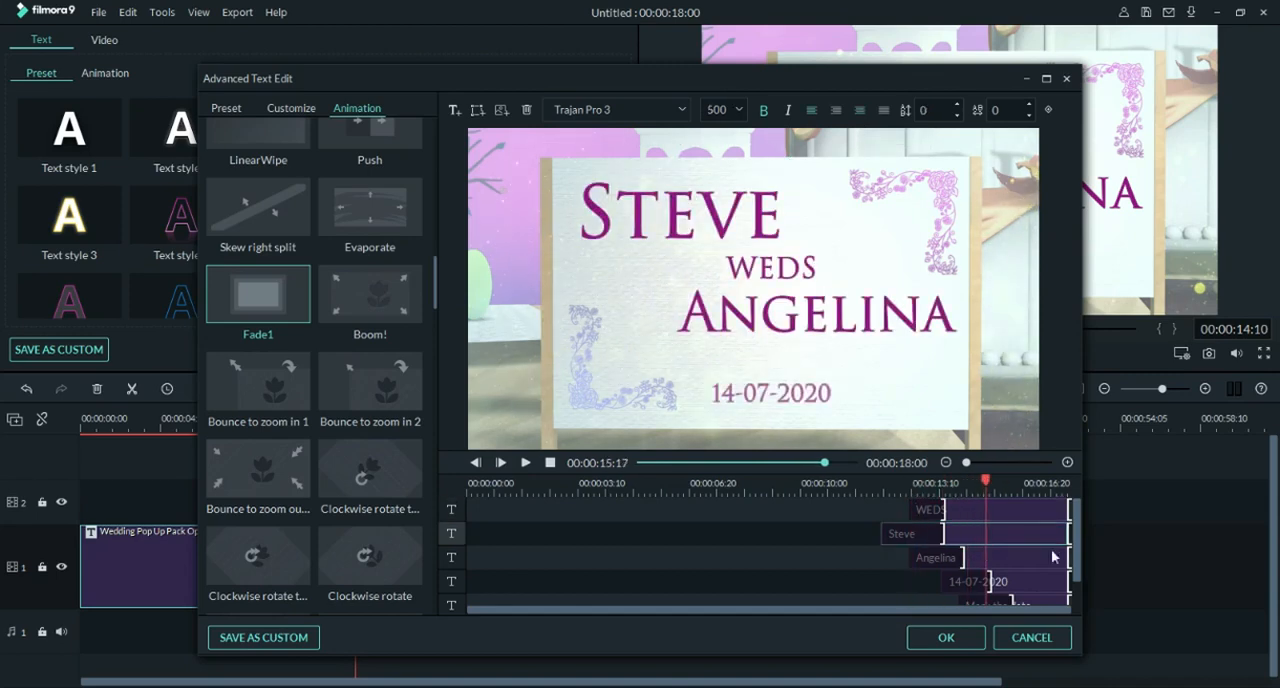
pyautogui.click(1016, 603)
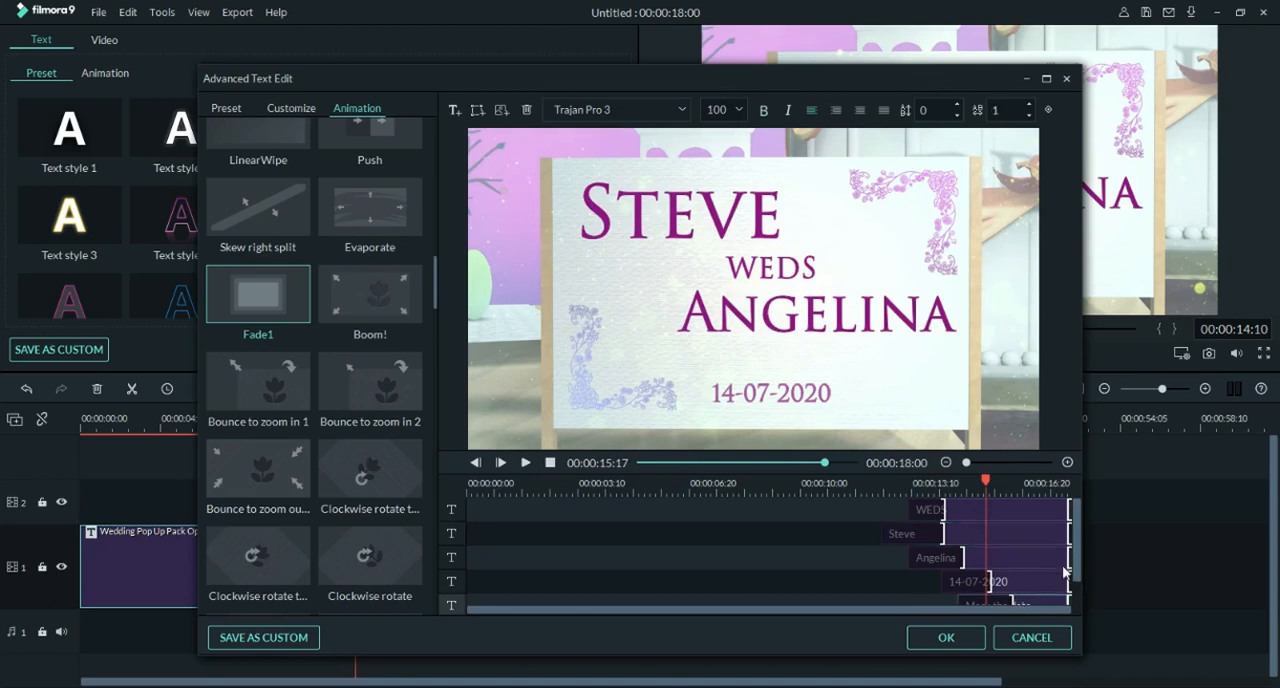
pyautogui.moveTo(985, 79); pyautogui.dragTo(971, 53)
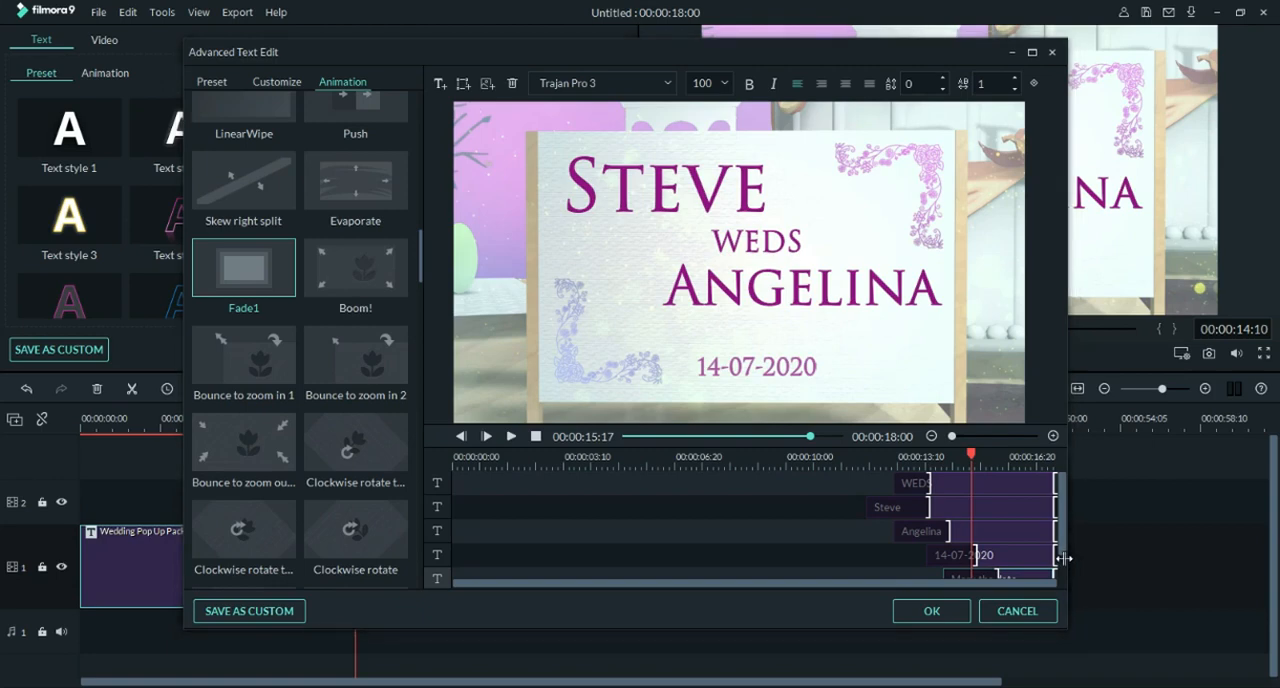
pyautogui.scroll(-2, 1022, 550)
pyautogui.moveTo(997, 536); pyautogui.dragTo(953, 536)
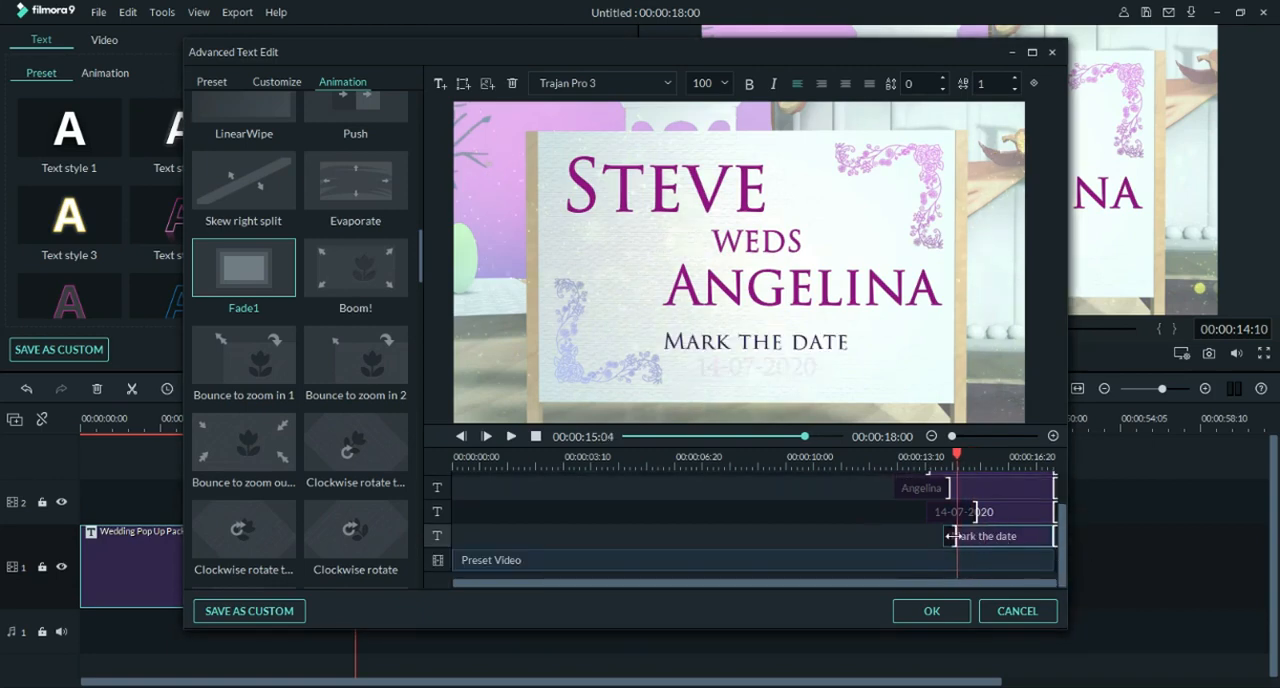
pyautogui.moveTo(955, 462); pyautogui.dragTo(992, 462)
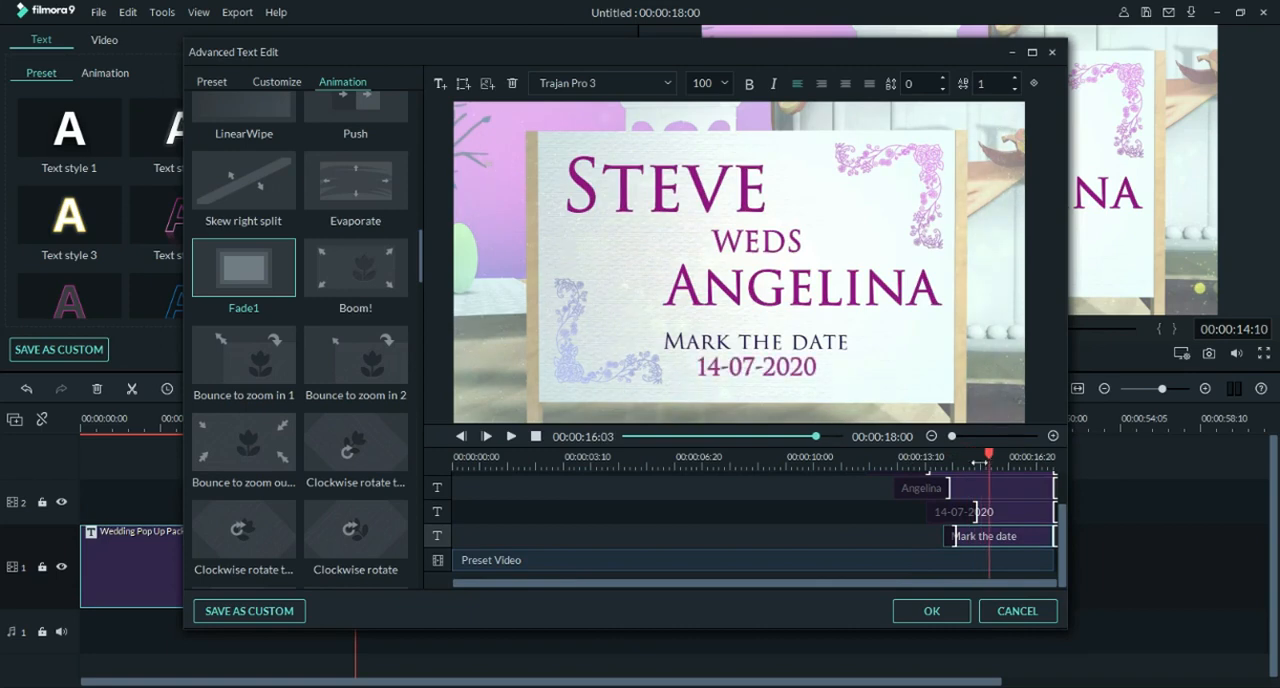
# Step: Apply the animation changes and play the title's ending on the main timeline
pyautogui.click(931, 611)
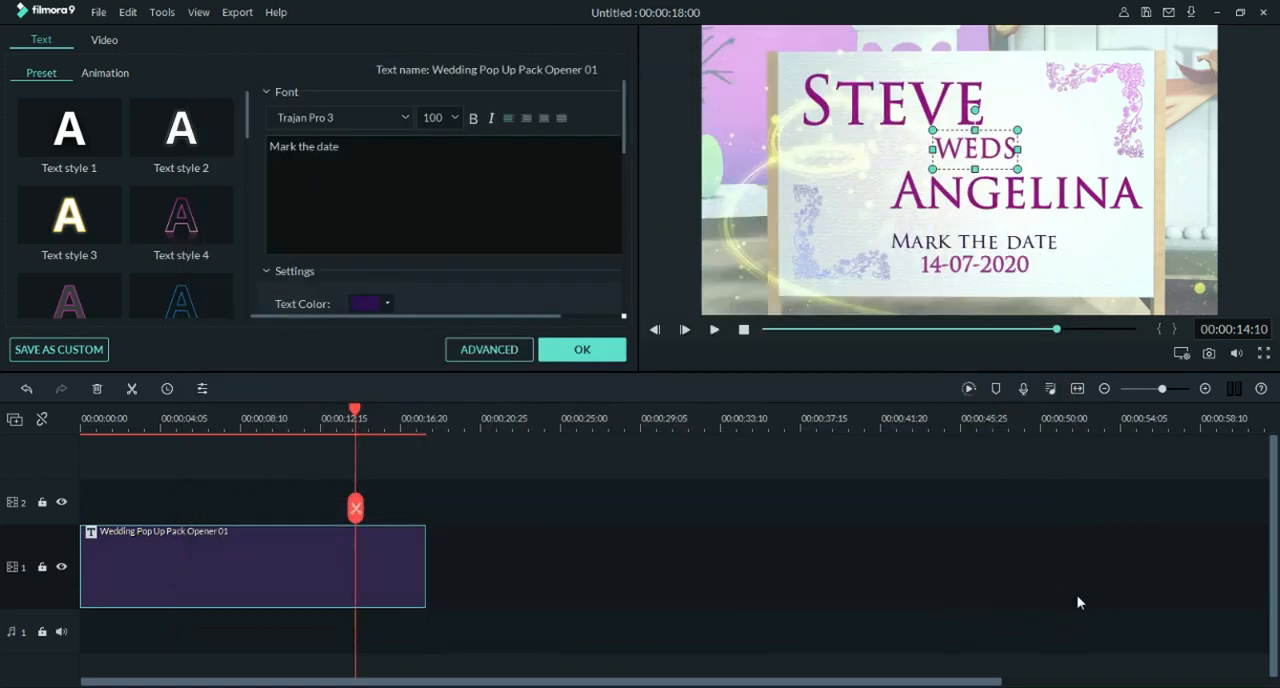
pyautogui.click(714, 331)
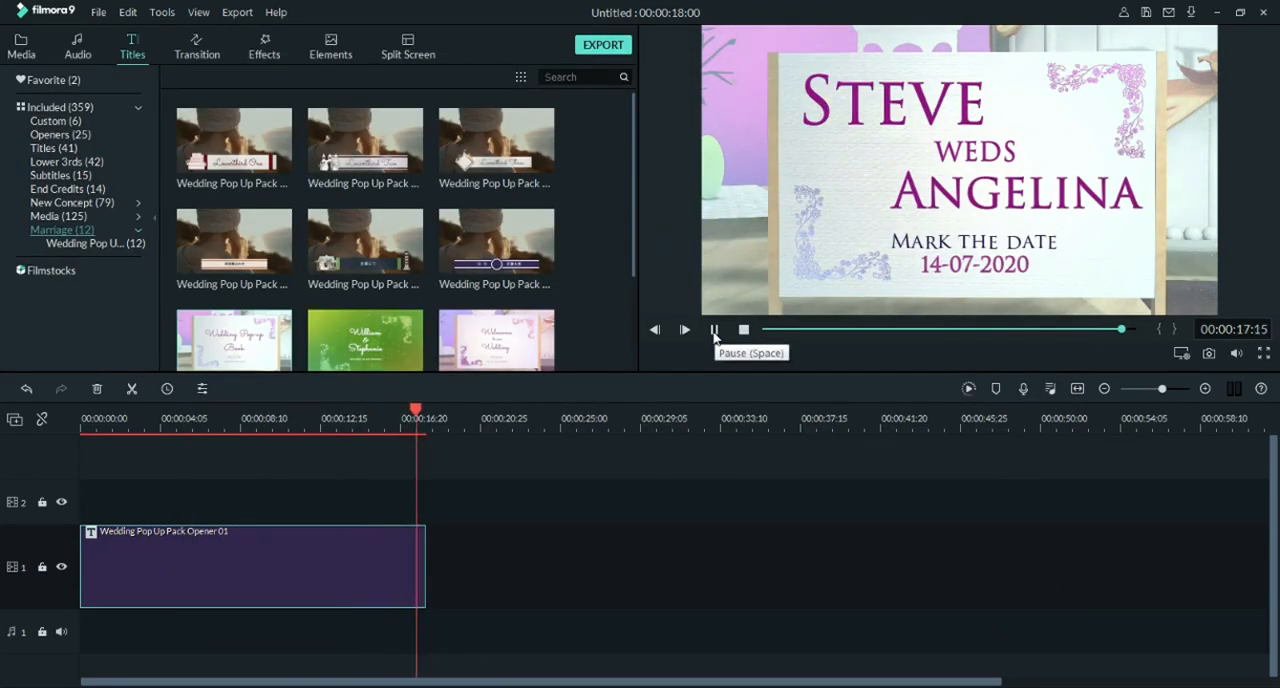
# Step: Place the Marriage element of the kneeling proposal on video track 2, trimmed to run from about 00:00:15:00 to the title's end
pyautogui.click(330, 47)
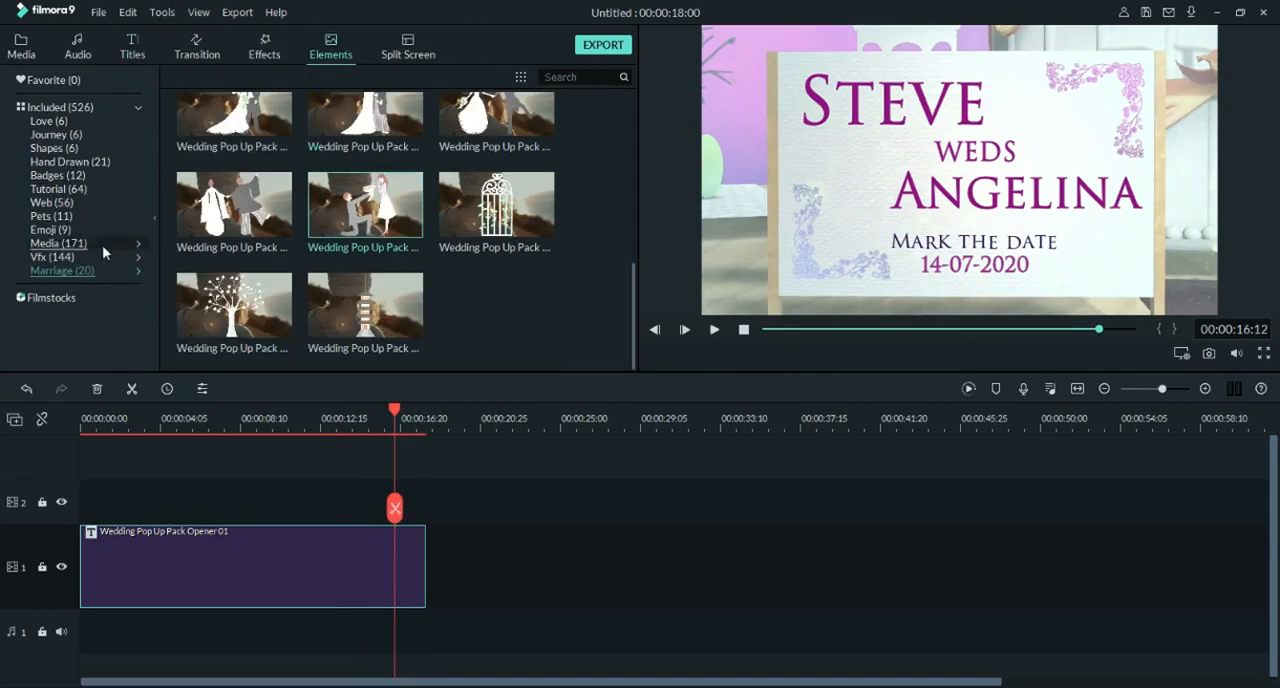
pyautogui.doubleClick(365, 205)
pyautogui.moveTo(365, 205); pyautogui.dragTo(380, 508)
pyautogui.moveTo(379, 418)
pyautogui.mouseDown()
pyautogui.moveTo(314, 426)
pyautogui.moveTo(376, 422)
pyautogui.mouseUp()
pyautogui.moveTo(330, 487); pyautogui.dragTo(368, 490)
pyautogui.click(370, 422)
pyautogui.moveTo(370, 422)
pyautogui.mouseDown()
pyautogui.moveTo(351, 419)
pyautogui.moveTo(375, 416)
pyautogui.mouseUp()
# Step: Scale the proposal element to 22.07% and position it at X -131, Y -43, beside the bride's name
pyautogui.doubleClick(403, 507)
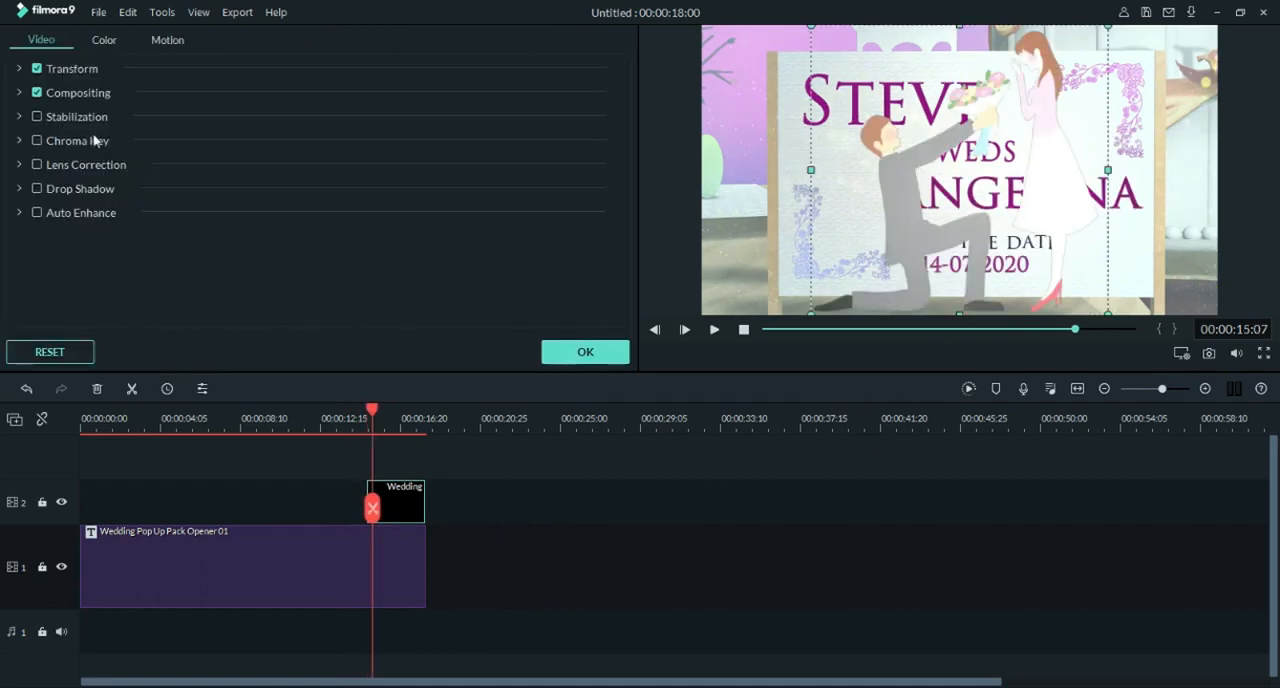
pyautogui.click(18, 68)
pyautogui.moveTo(266, 156); pyautogui.dragTo(228, 173)
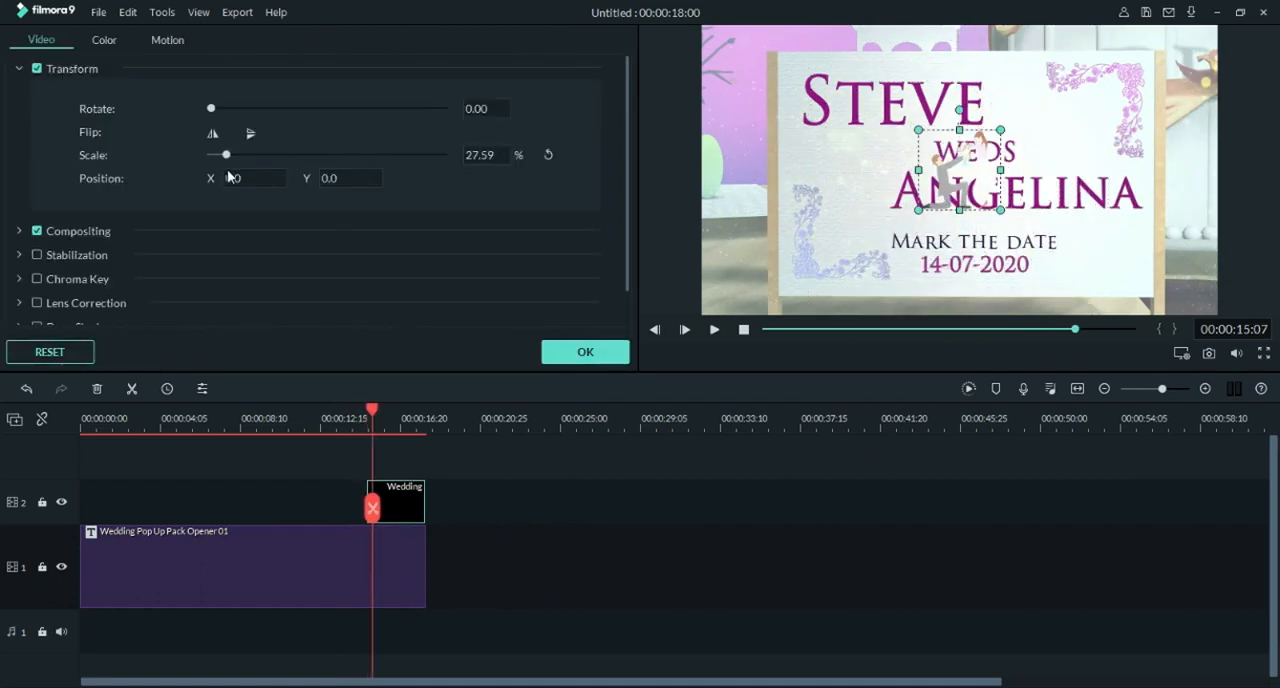
pyautogui.moveTo(959, 170); pyautogui.dragTo(862, 210)
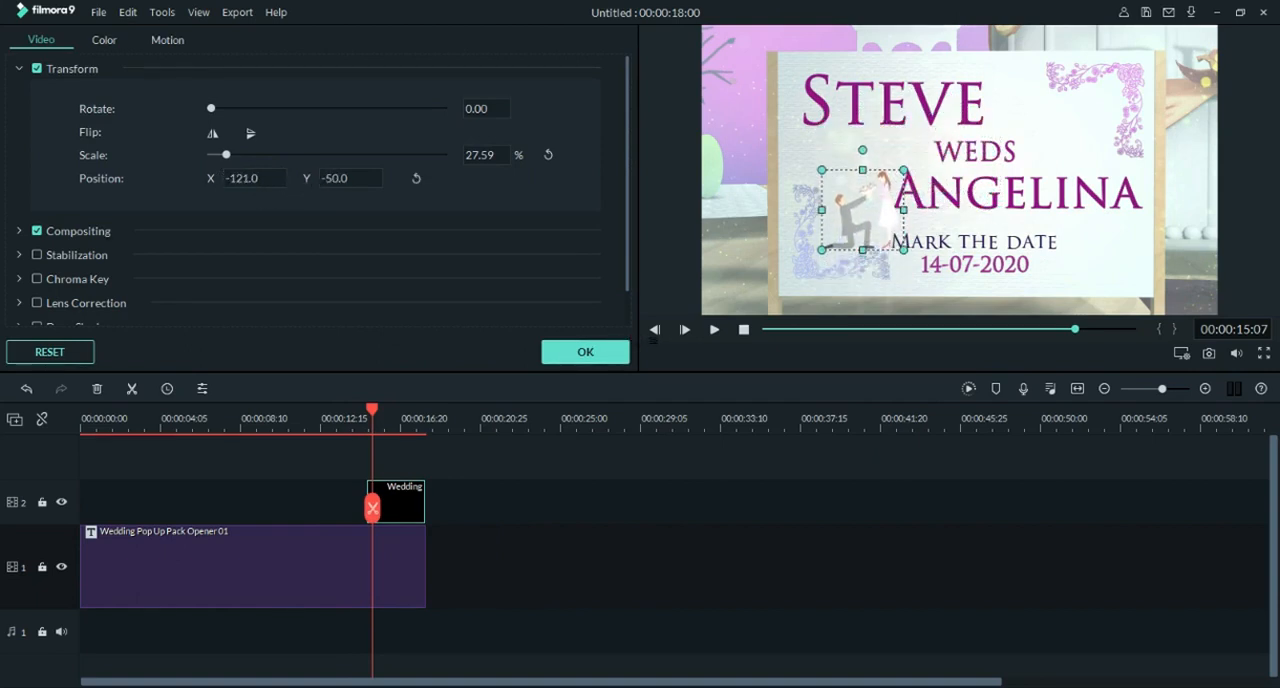
pyautogui.moveTo(232, 176); pyautogui.dragTo(222, 176)
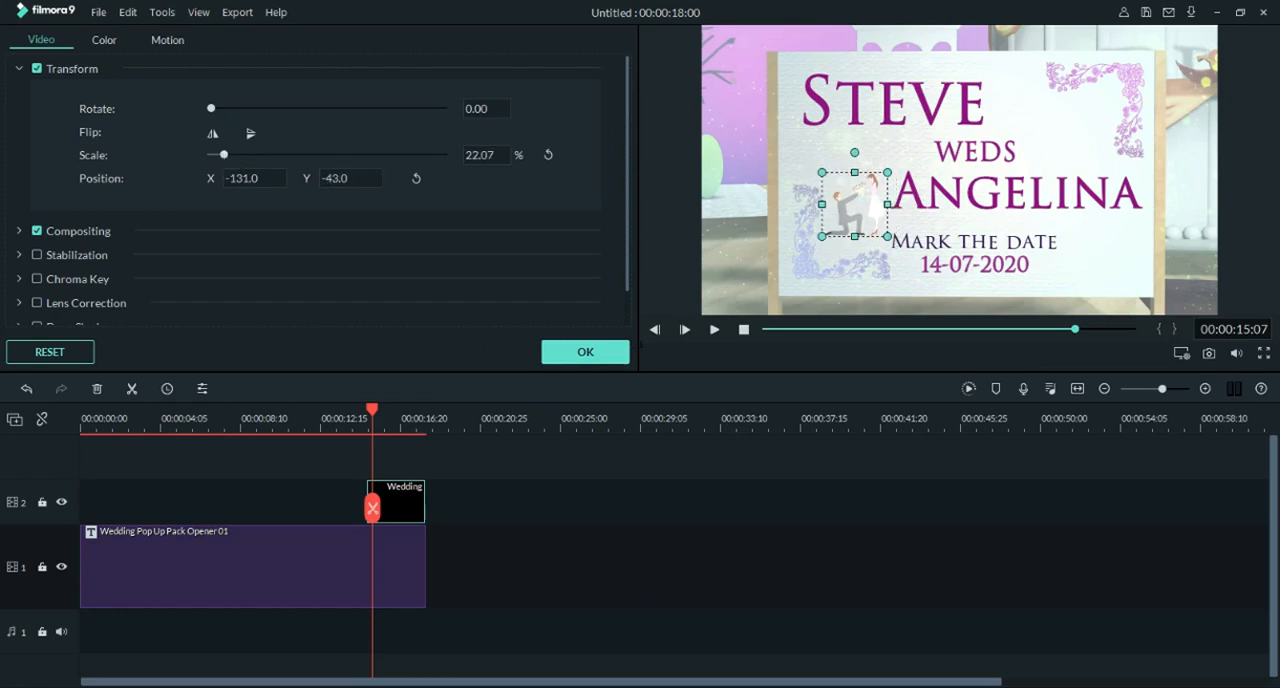
# Step: Apply the element's transform changes and play the title's ending
pyautogui.click(585, 351)
pyautogui.press('space')
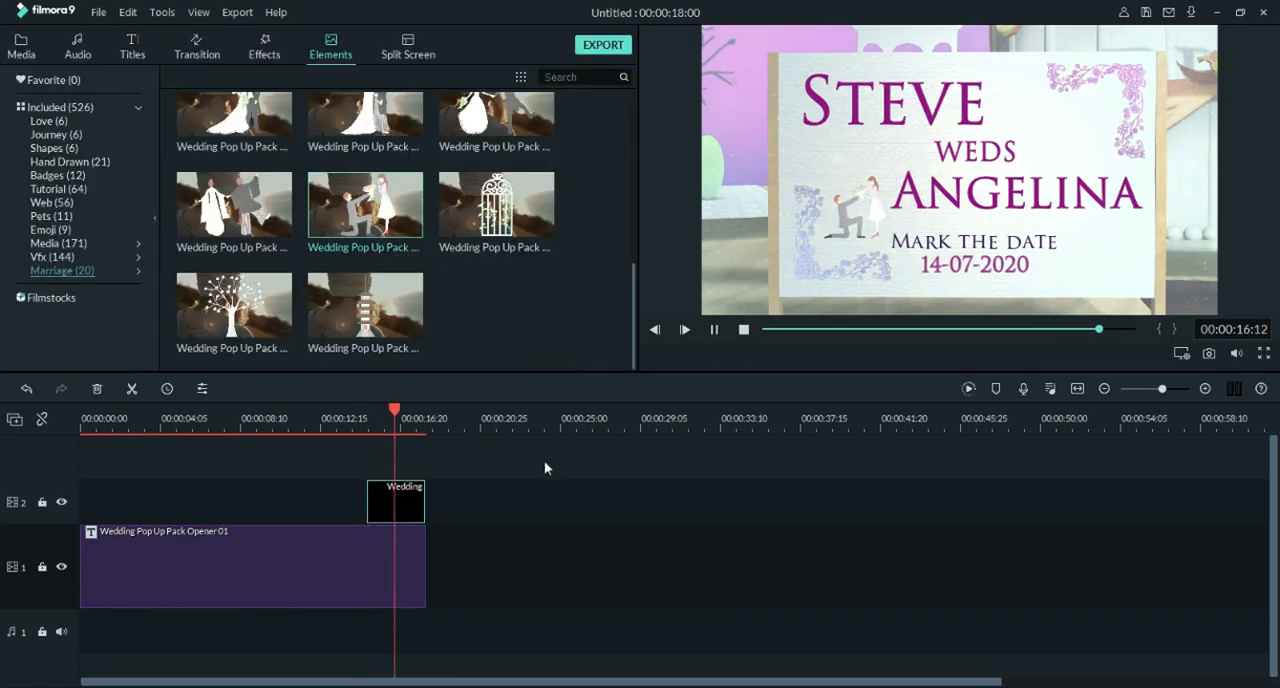
pyautogui.press('space')
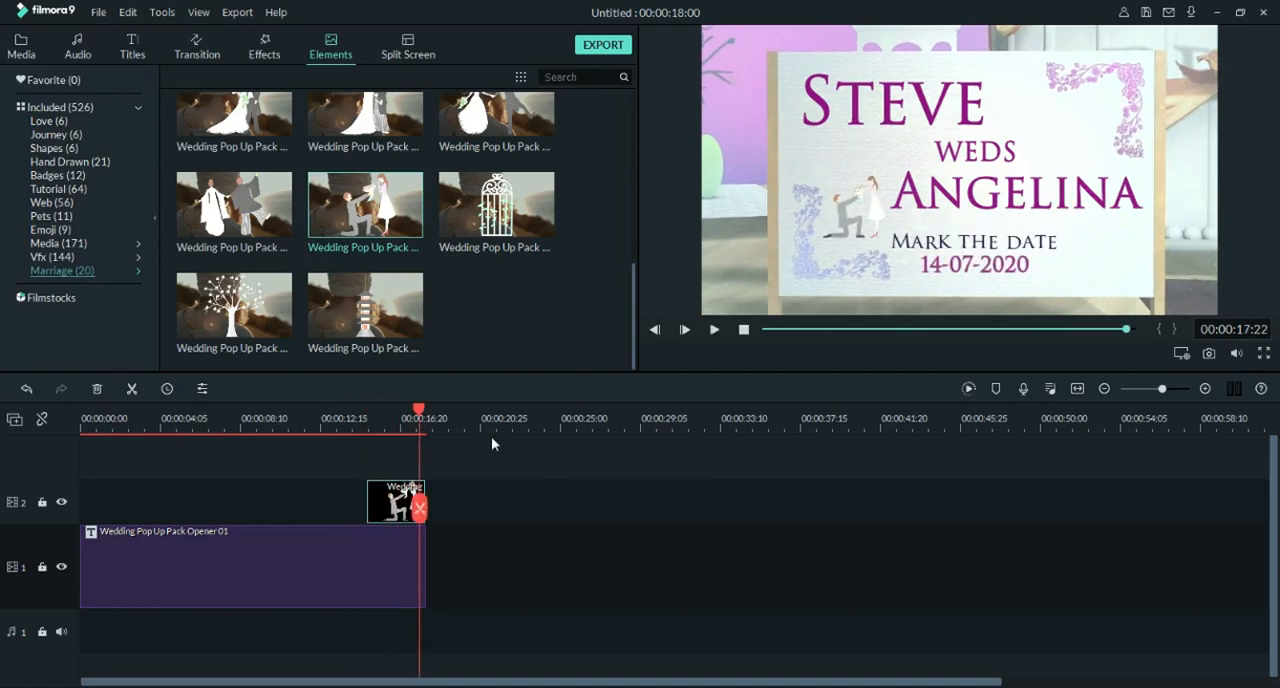
# Step: Add WDDING SONG from My Music at the start of audio track 1 and play it with the opener
pyautogui.click(78, 46)
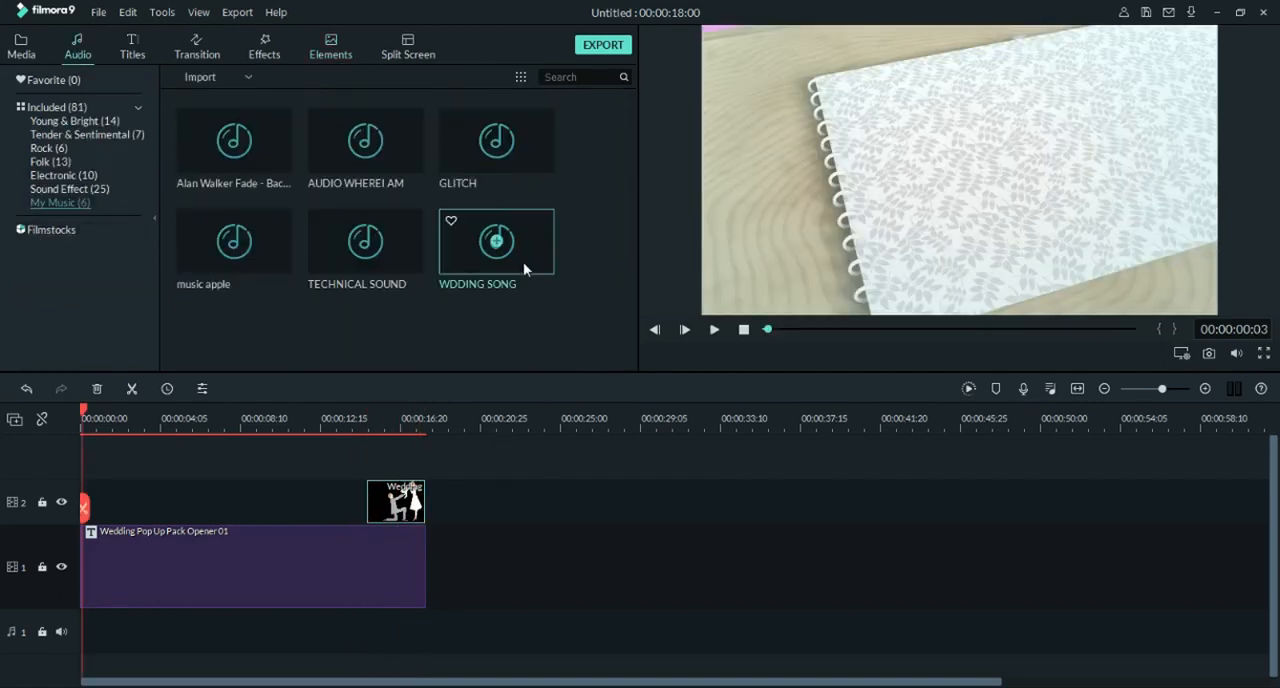
pyautogui.moveTo(523, 262); pyautogui.dragTo(82, 645)
pyautogui.press('space')
pyautogui.click(152, 410)
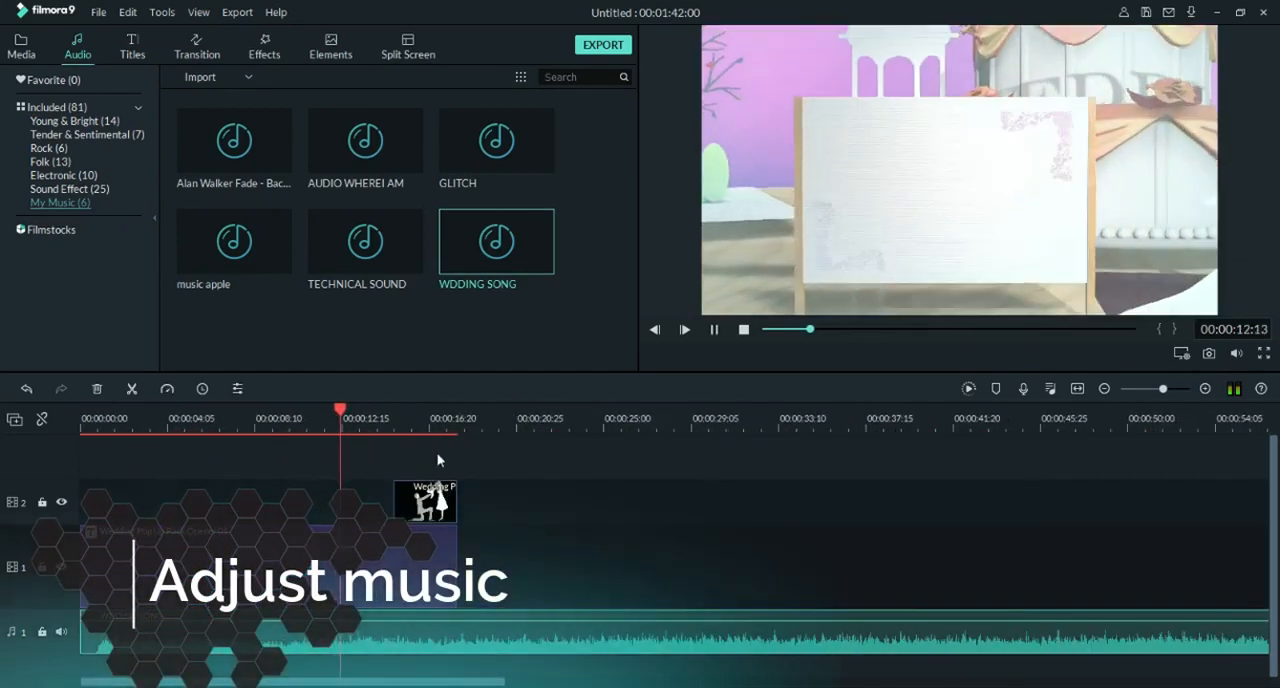
# Step: Lower the preview volume and listen through further parts of the song on the timeline
pyautogui.click(1237, 354)
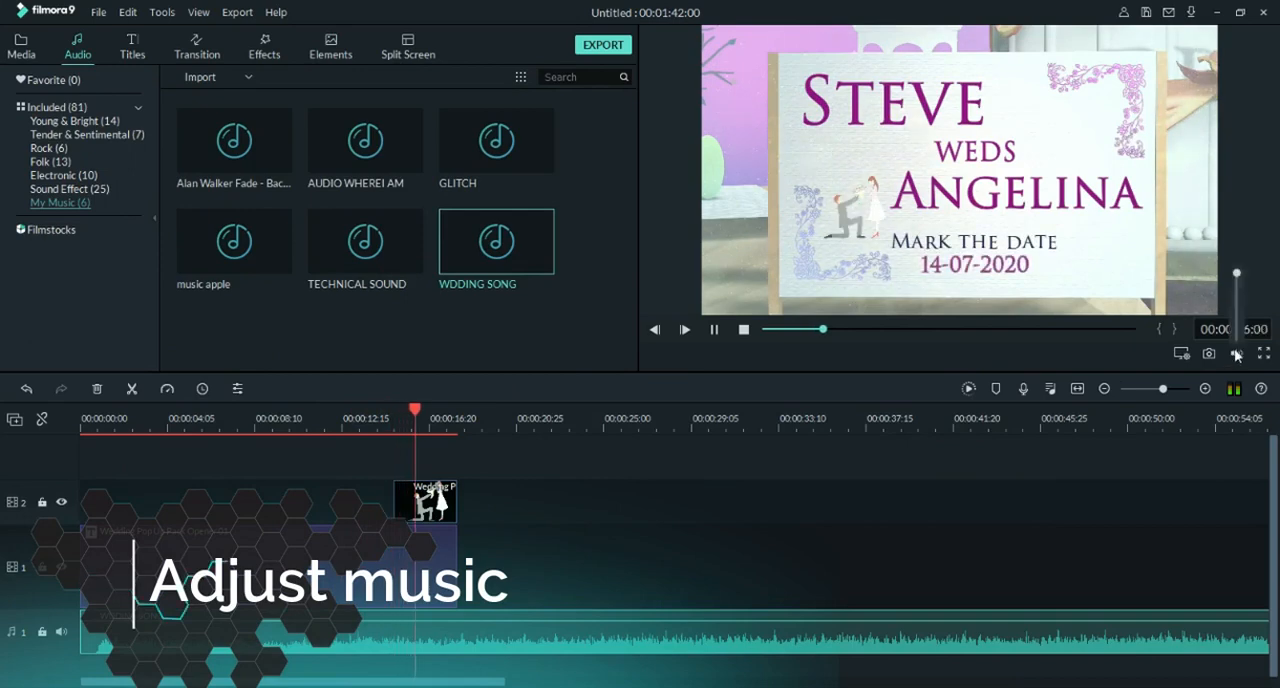
pyautogui.moveTo(1237, 273); pyautogui.dragTo(1237, 335)
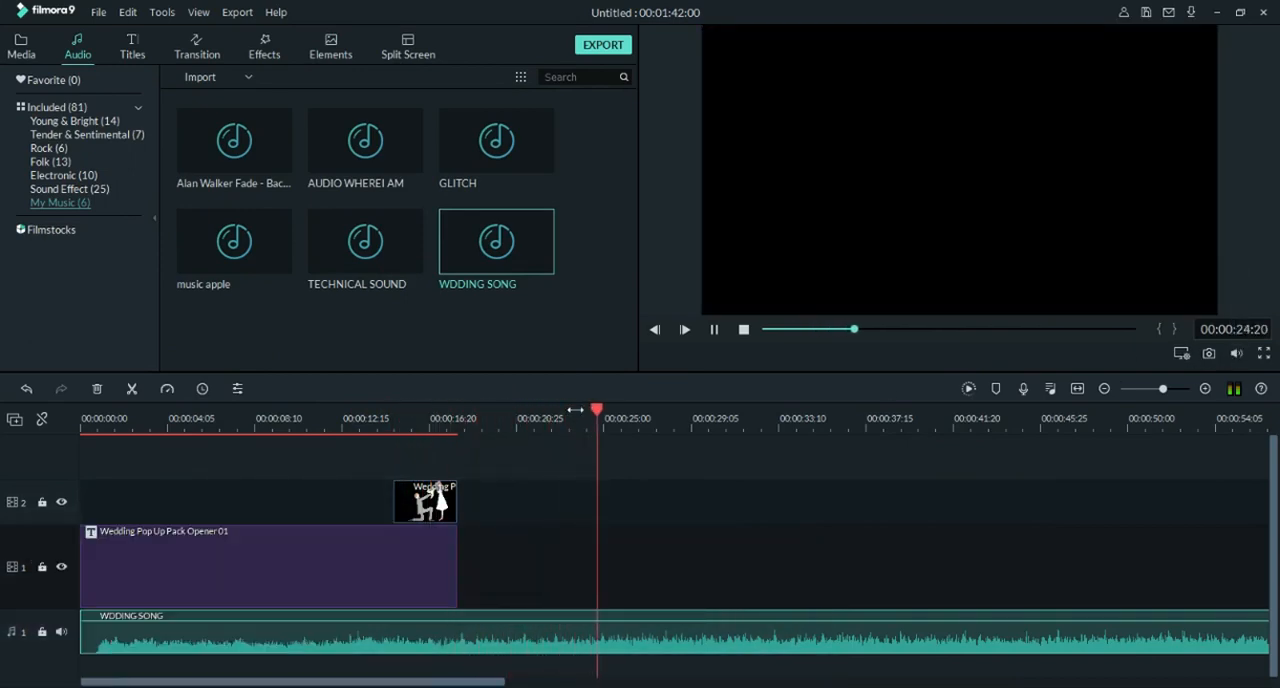
pyautogui.click(703, 417)
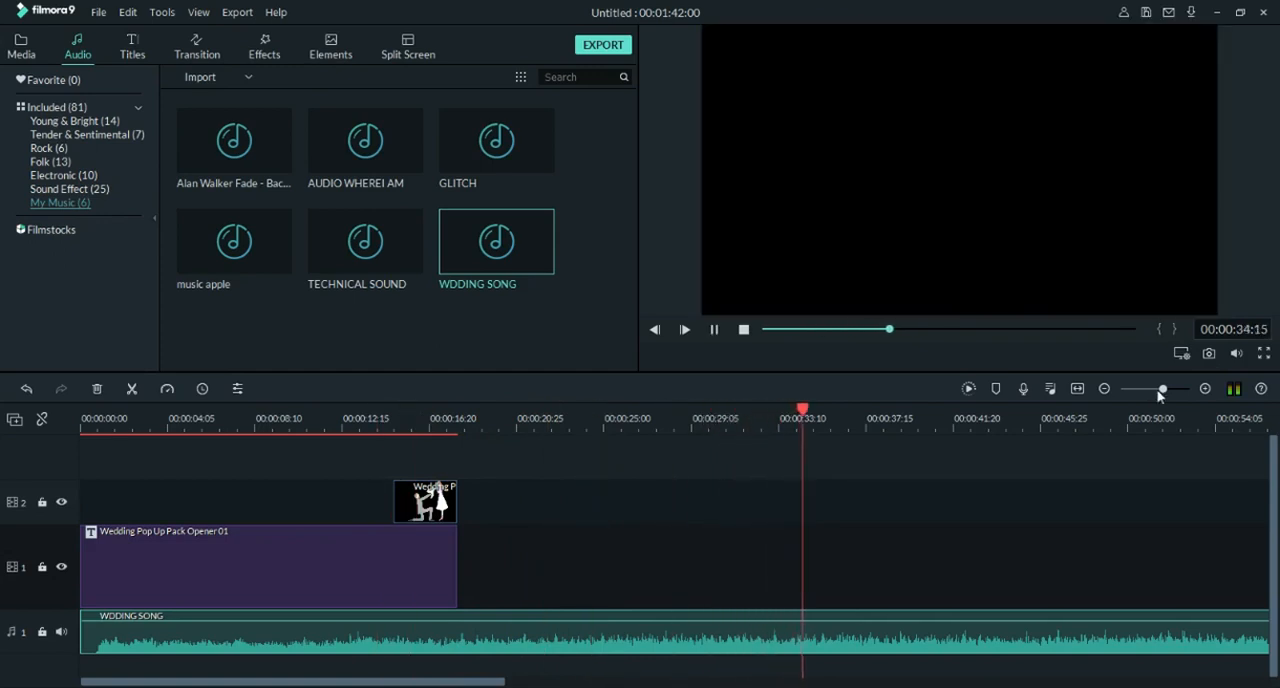
pyautogui.moveTo(1158, 392); pyautogui.dragTo(1150, 392)
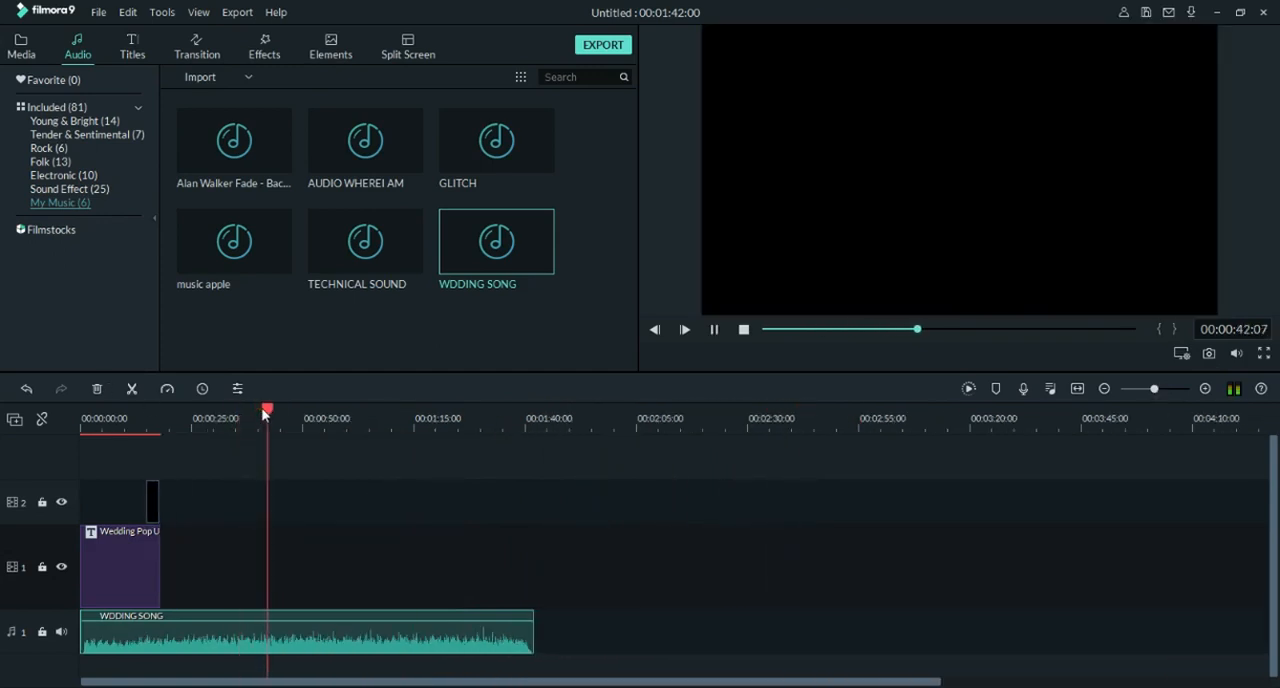
pyautogui.moveTo(258, 411); pyautogui.dragTo(549, 428)
pyautogui.press('space')
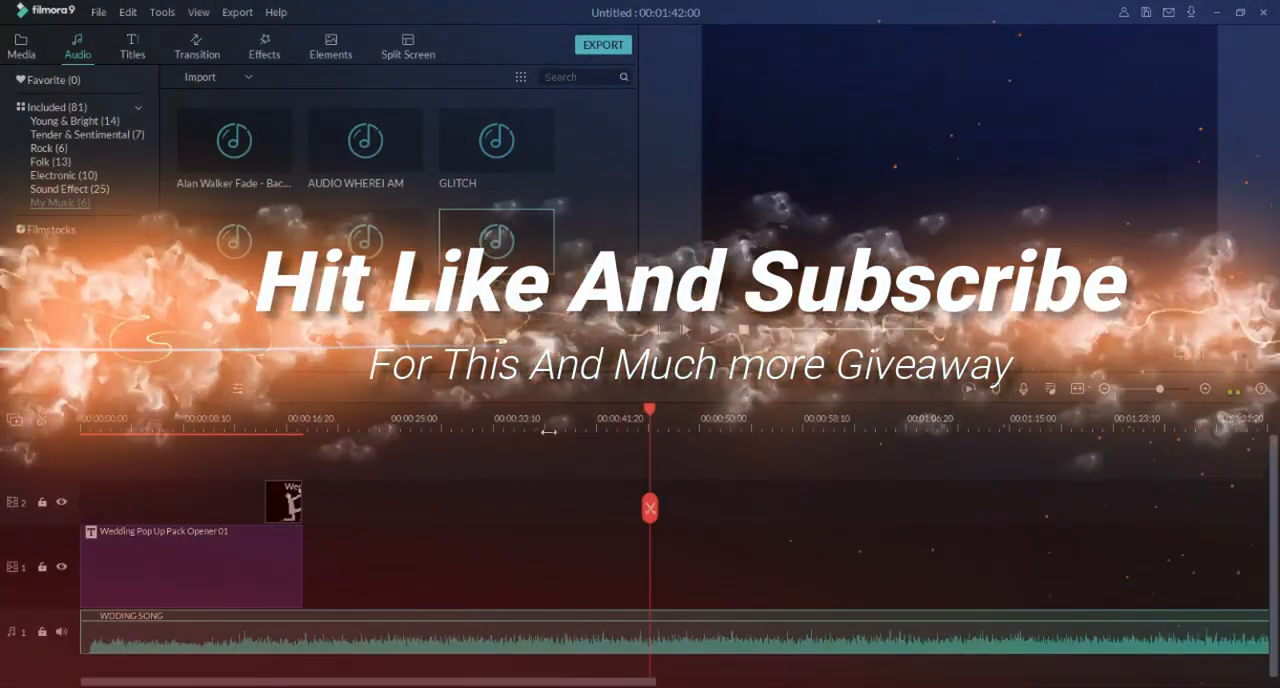
# Step: Split the song at about 00:00:10:25 and delete the part before the cut
pyautogui.click(232, 418)
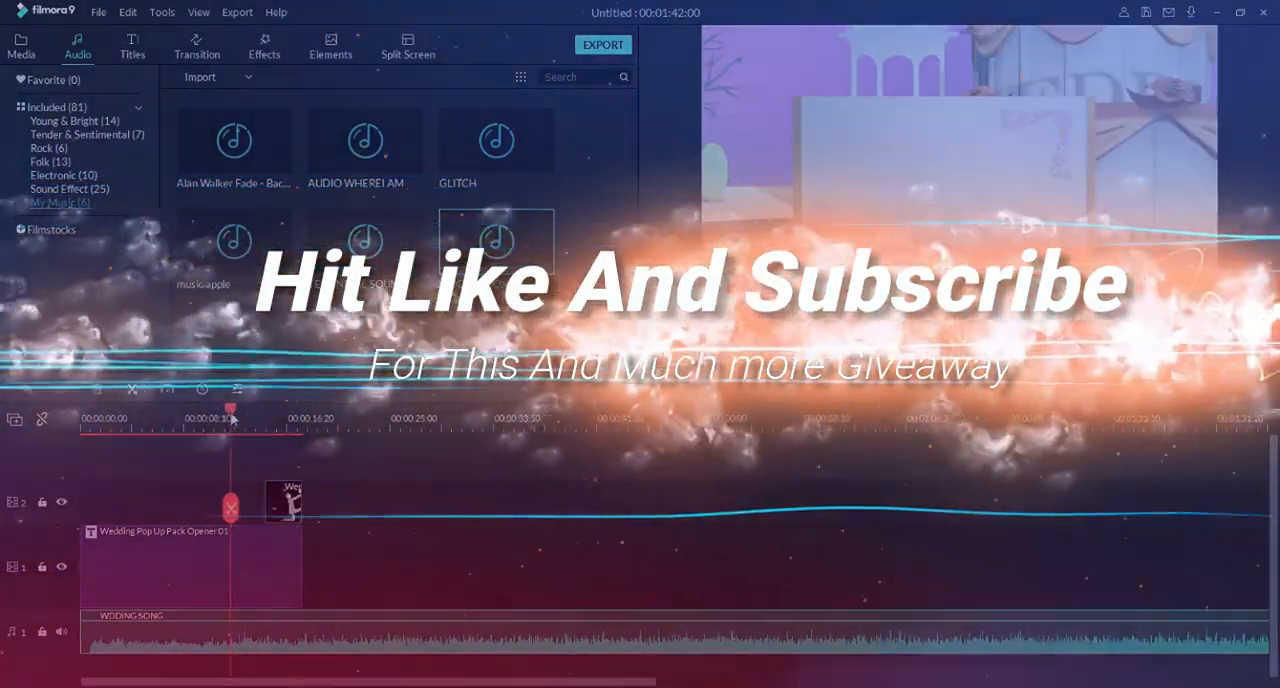
pyautogui.moveTo(232, 418); pyautogui.dragTo(196, 419)
pyautogui.press('space')
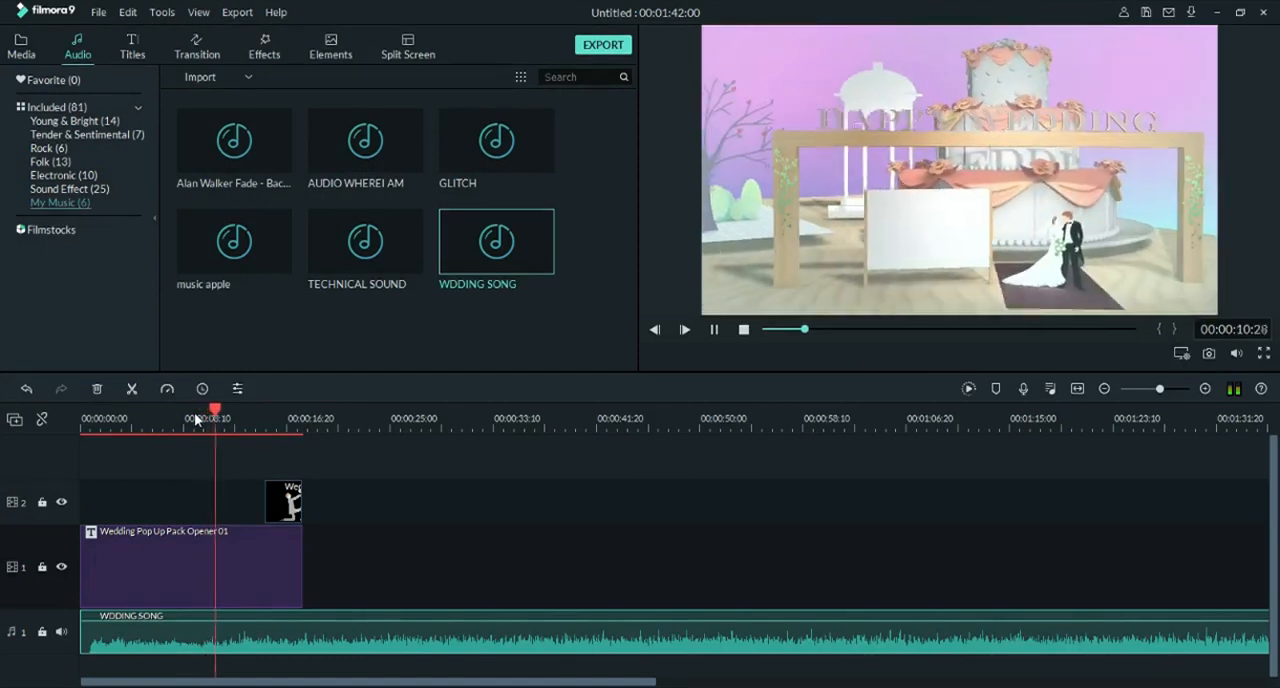
pyautogui.click(196, 419)
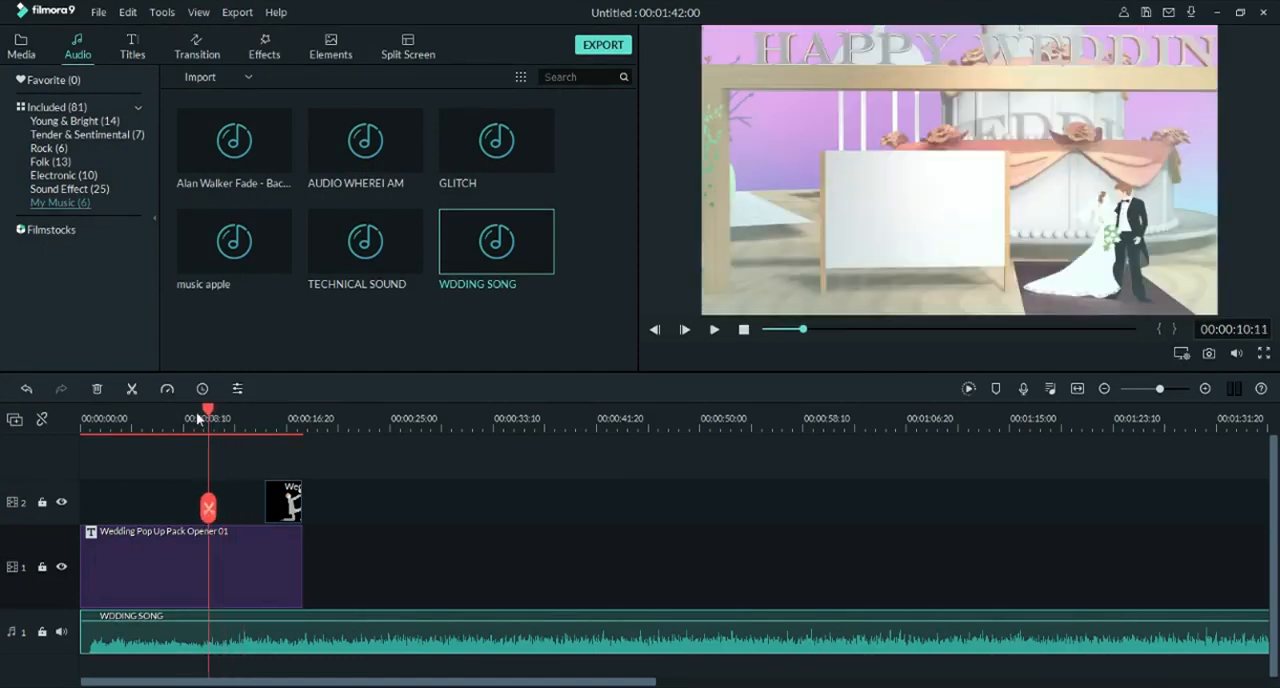
pyautogui.press('space')
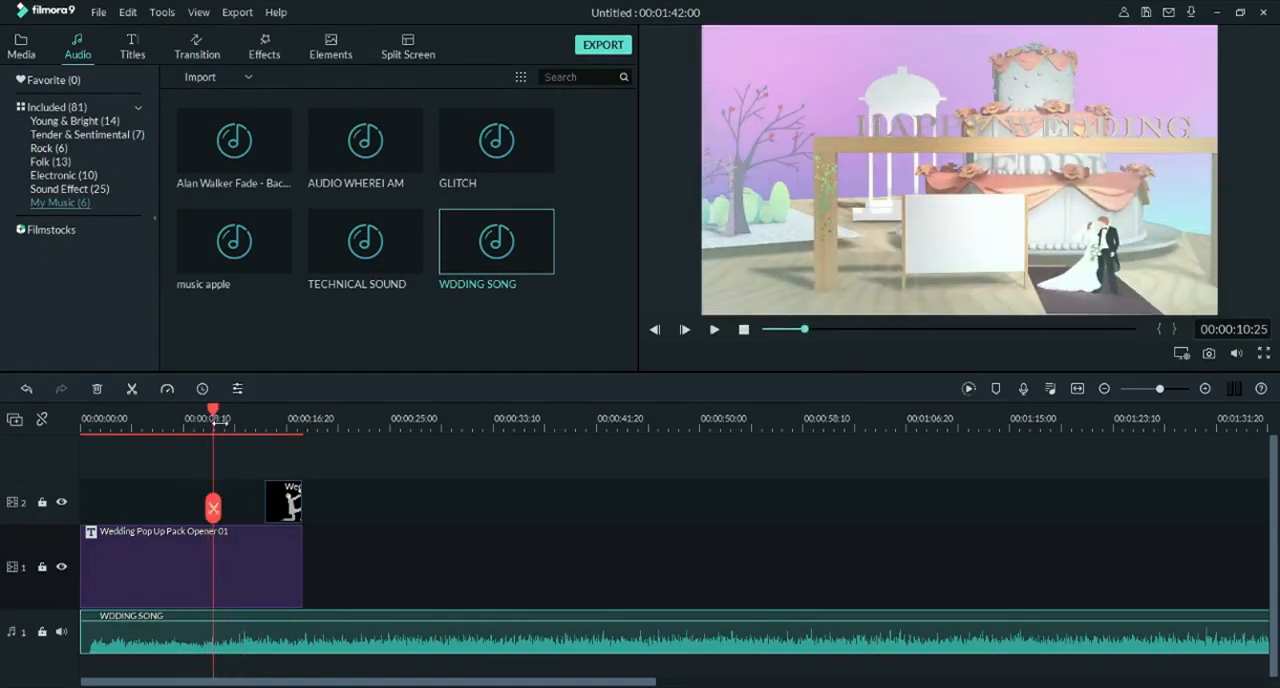
pyautogui.hotkey('ctrl', 'b')
pyautogui.click(190, 641)
pyautogui.press('Delete')
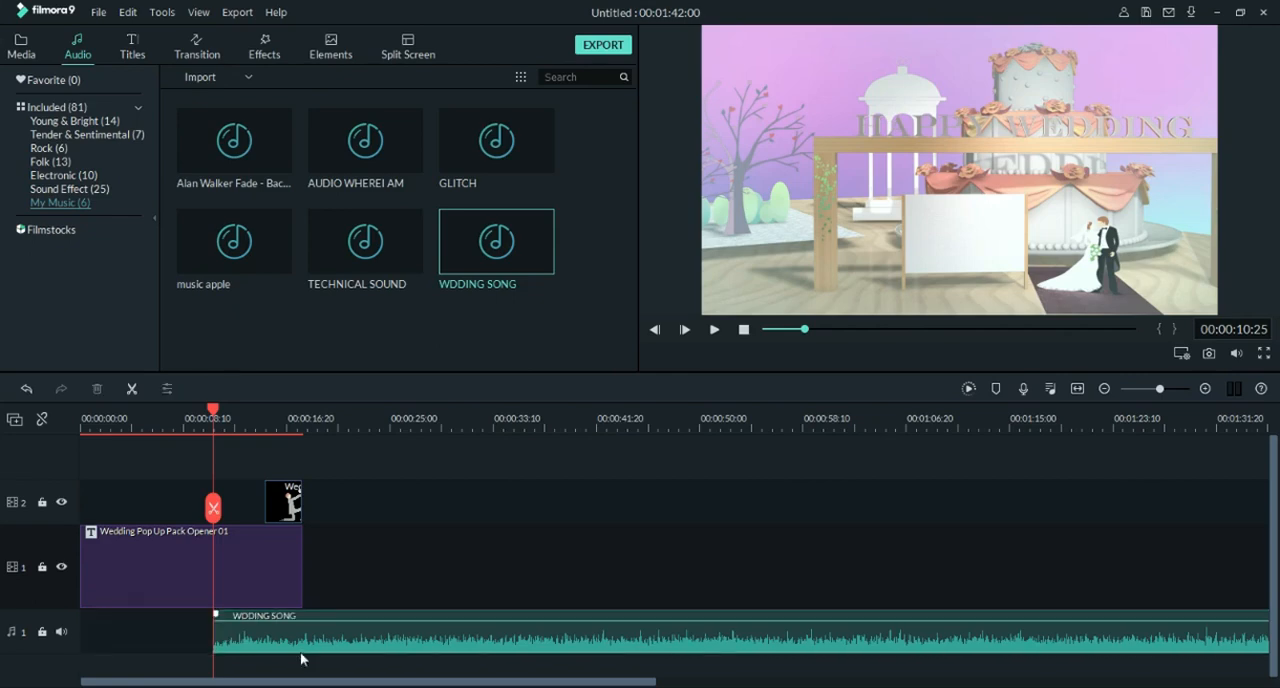
# Step: Move the remaining song to the start of audio track 1 and play the timeline from the beginning
pyautogui.moveTo(299, 648); pyautogui.dragTo(155, 636)
pyautogui.moveTo(215, 412); pyautogui.dragTo(65, 414)
pyautogui.press('space')
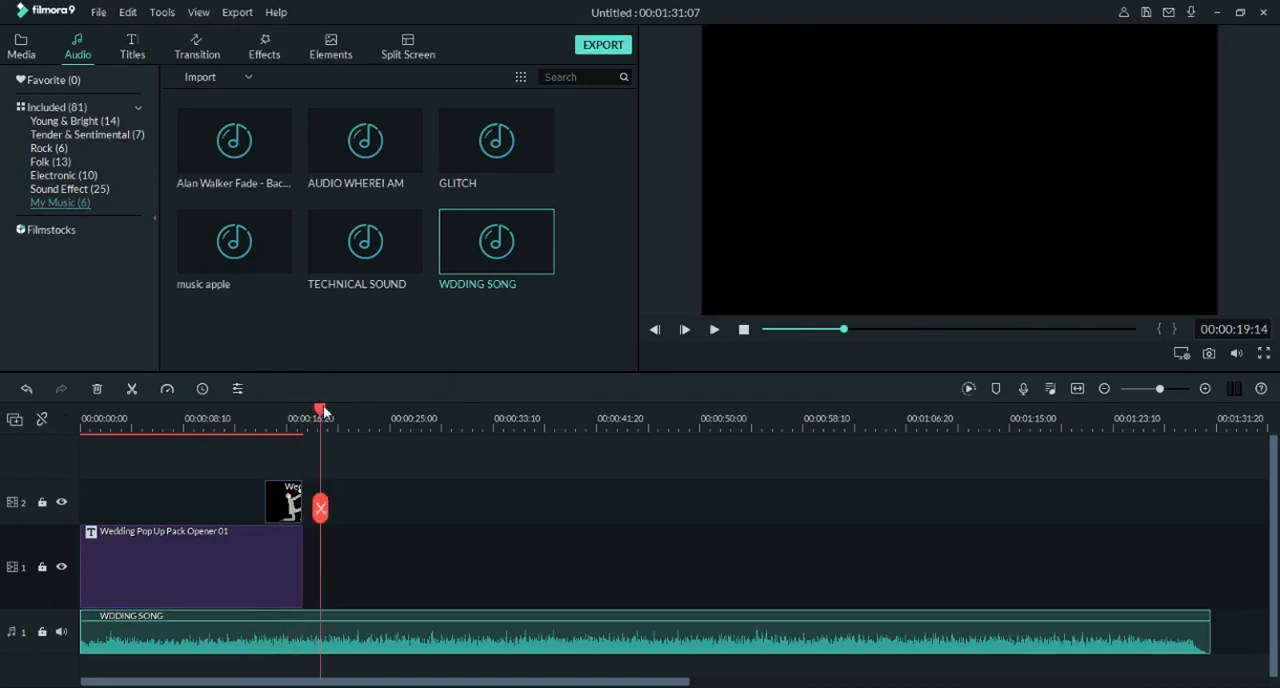
# Step: Split the song at the title's end, about 00:00:17:28, and delete the part after the cut
pyautogui.moveTo(301, 418); pyautogui.dragTo(307, 412)
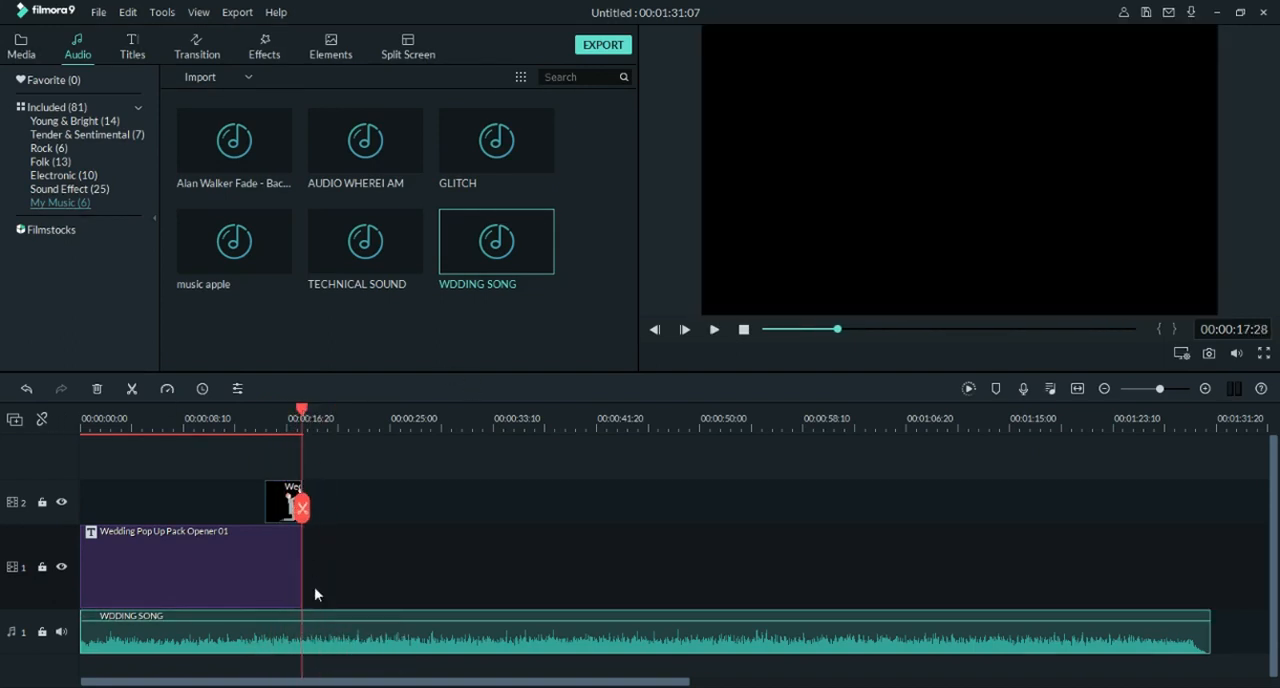
pyautogui.click(322, 639)
pyautogui.rightClick(322, 639)
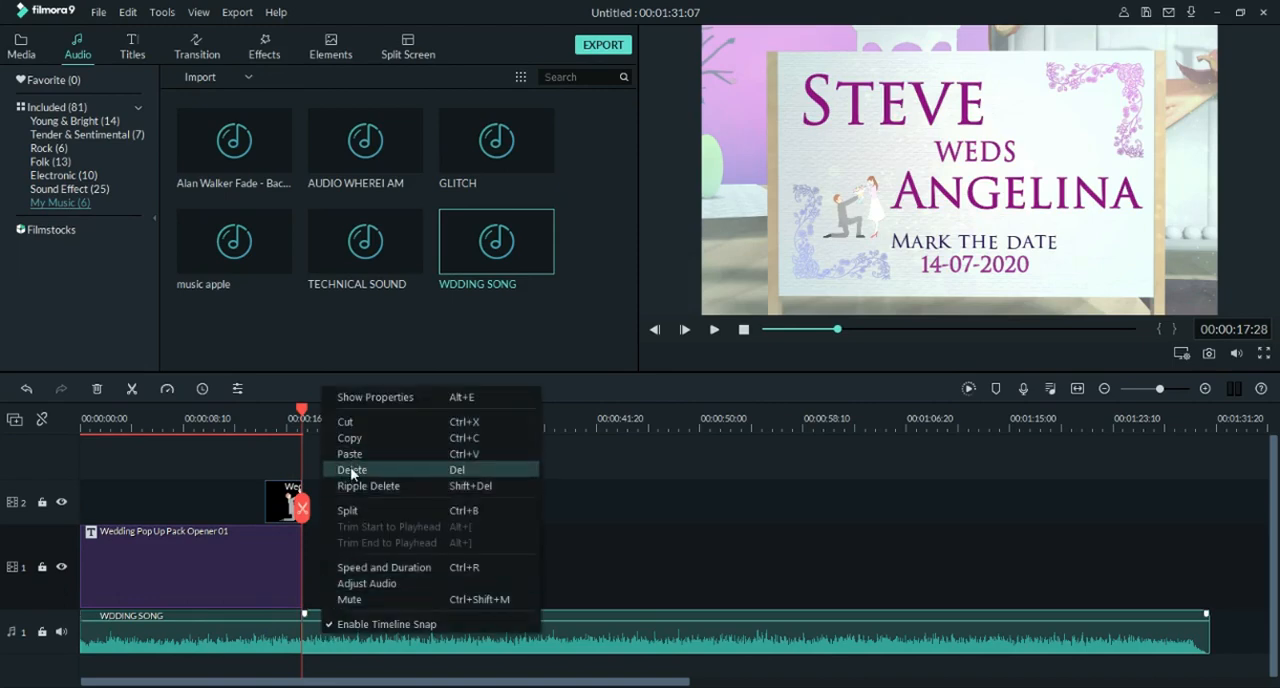
pyautogui.click(370, 476)
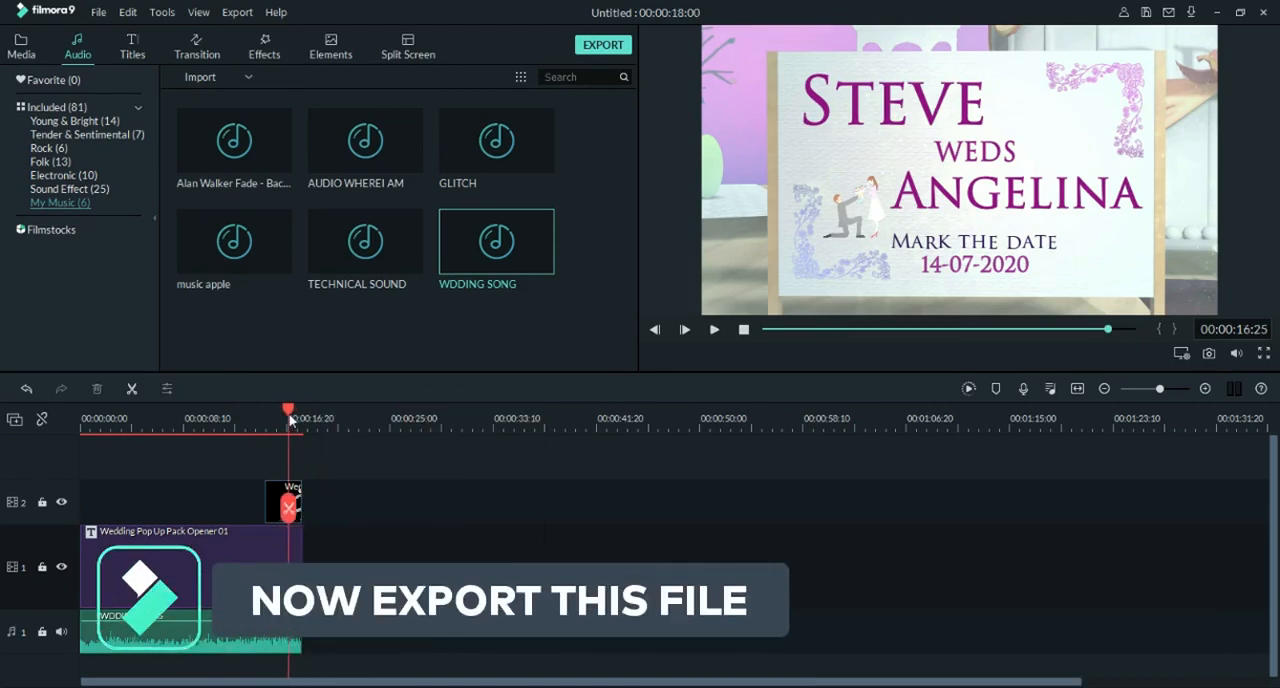
# Step: Return to the project media and open the export settings for the video
pyautogui.click(22, 50)
pyautogui.click(603, 45)
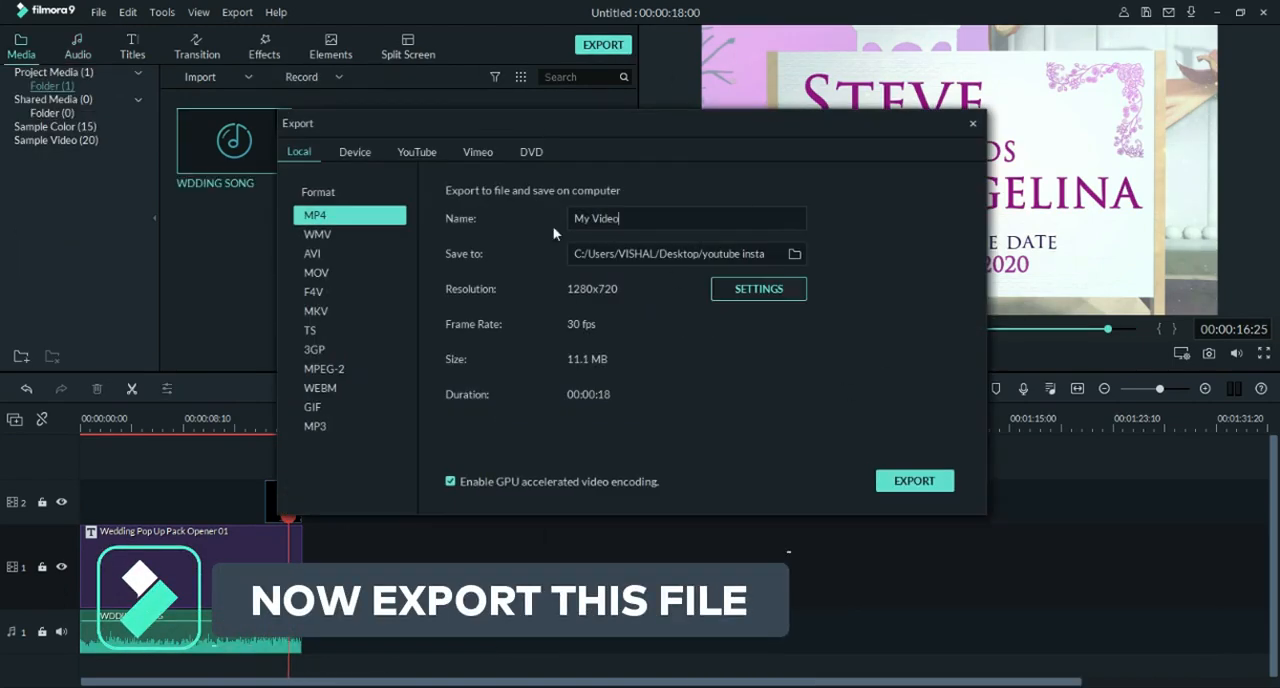